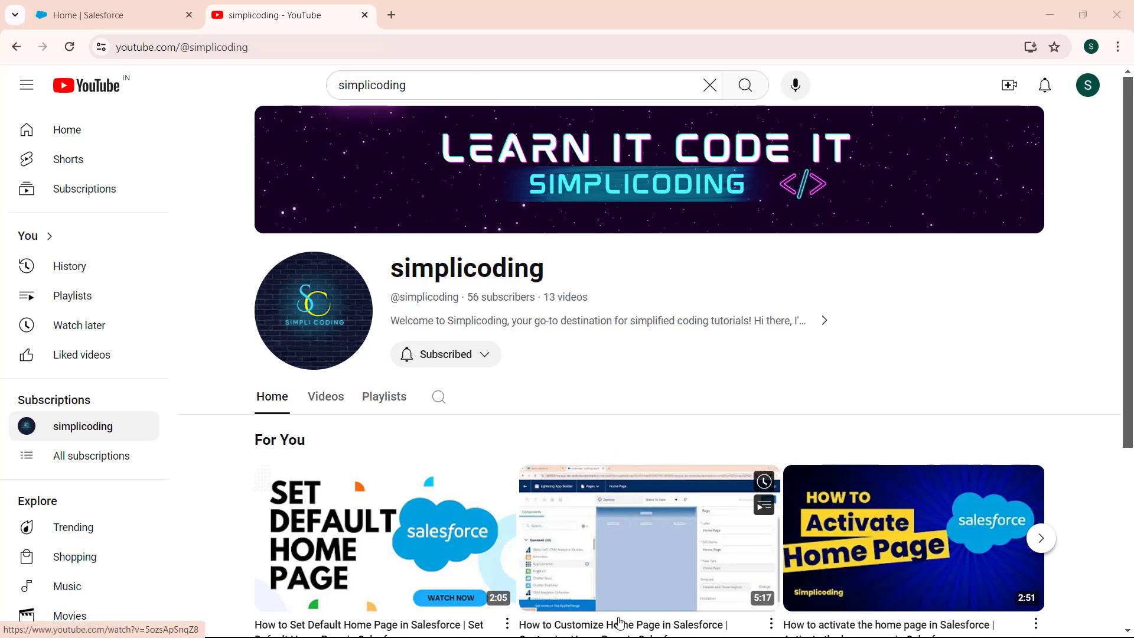
{"action": "scroll", "coordinate": [1133, 286], "scroll_direction": "down", "scroll_amount": 4}
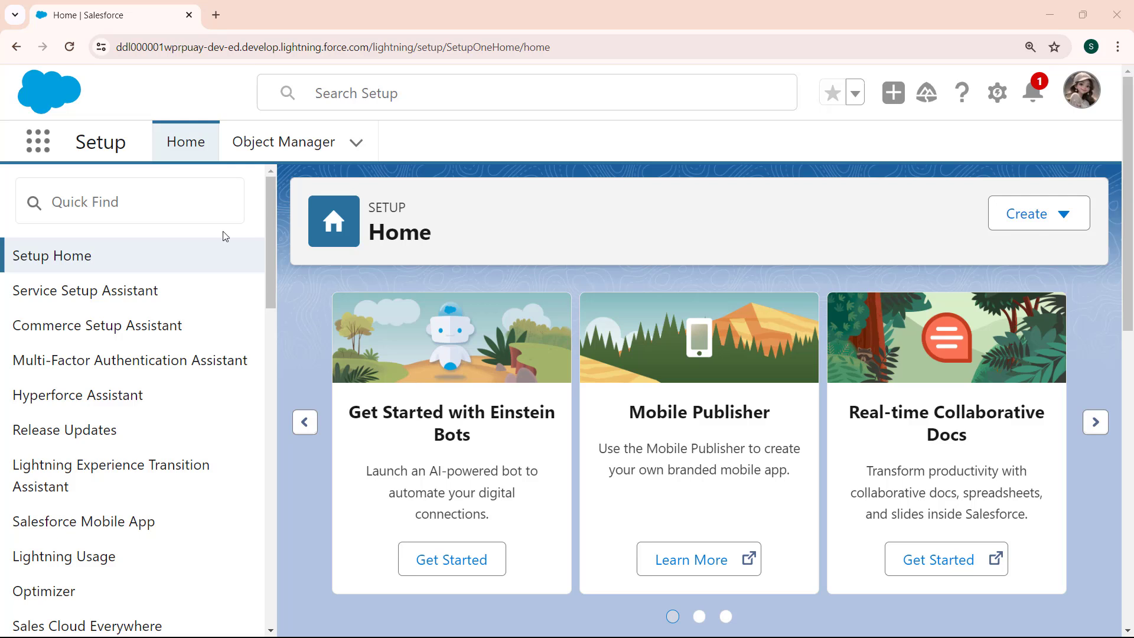
Open the University app in a new browser tab and start a new record in its Subjects list.
{"action": "left_click", "coordinate": [41, 147]}
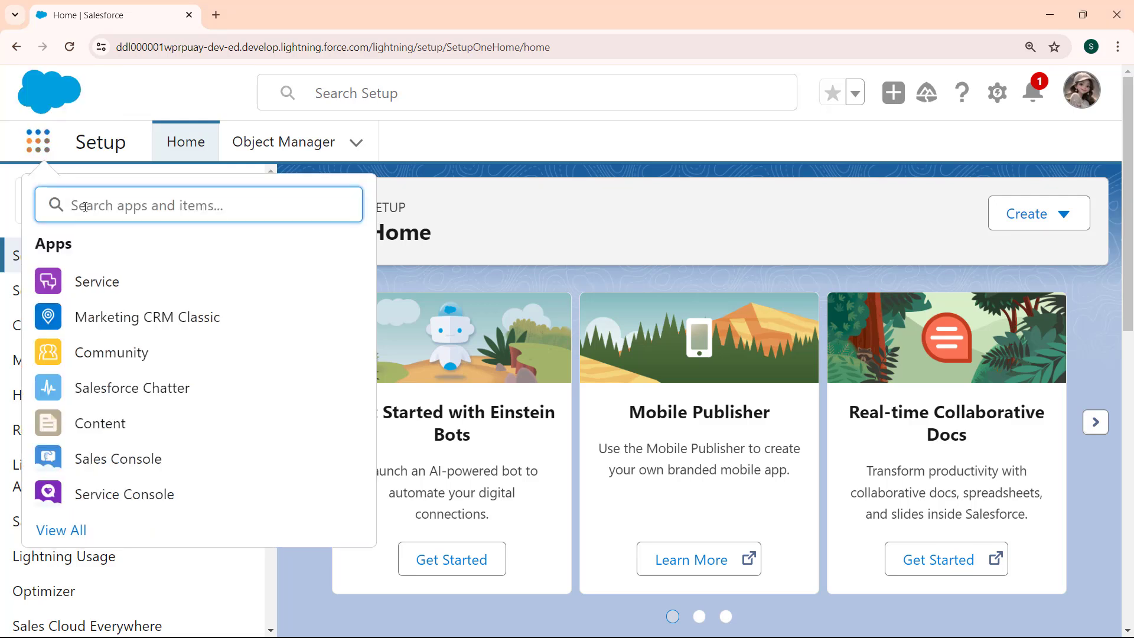
{"action": "left_click", "coordinate": [75, 532]}
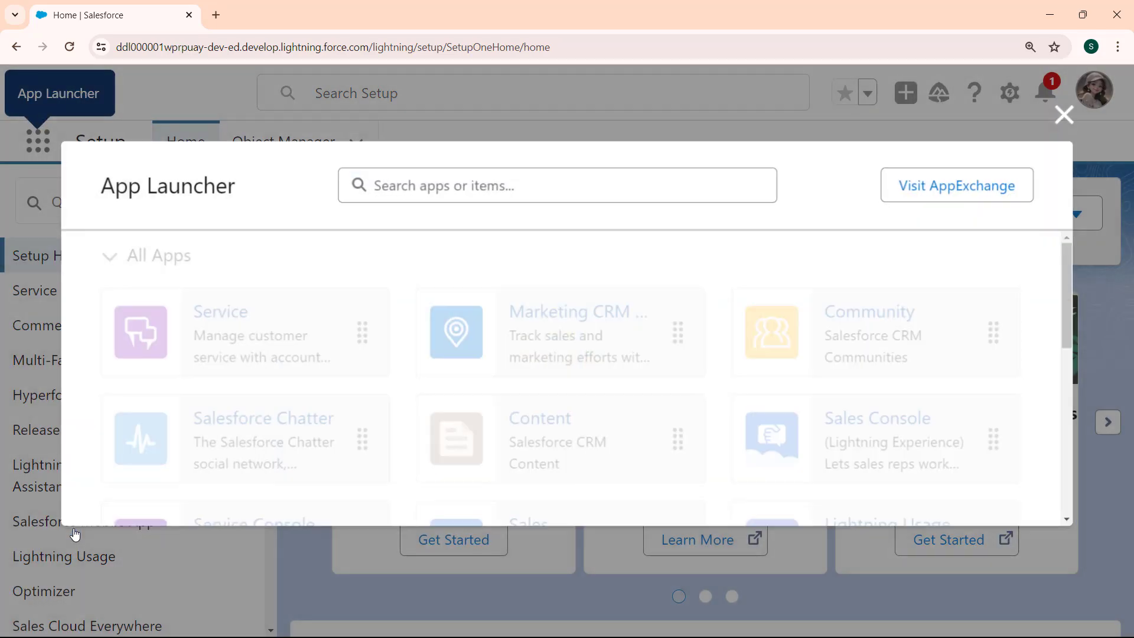
{"action": "scroll", "coordinate": [1076, 342], "scroll_direction": "down", "scroll_amount": 13}
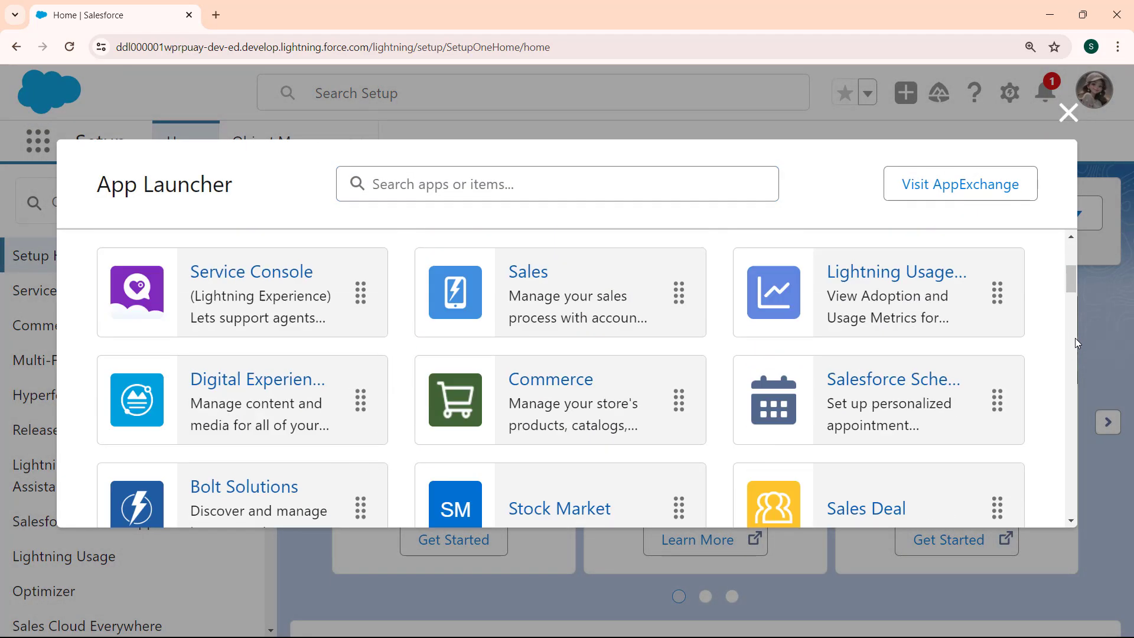
{"action": "scroll", "coordinate": [1073, 310], "scroll_direction": "up", "scroll_amount": 4}
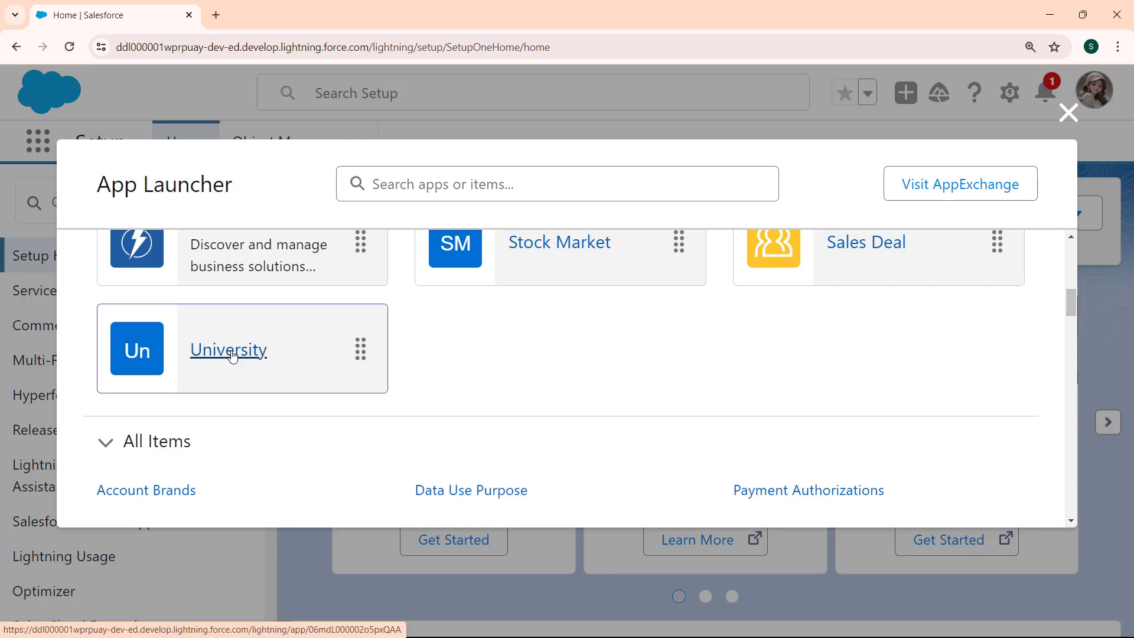
{"action": "right_click", "coordinate": [264, 358]}
{"action": "left_click", "coordinate": [341, 370]}
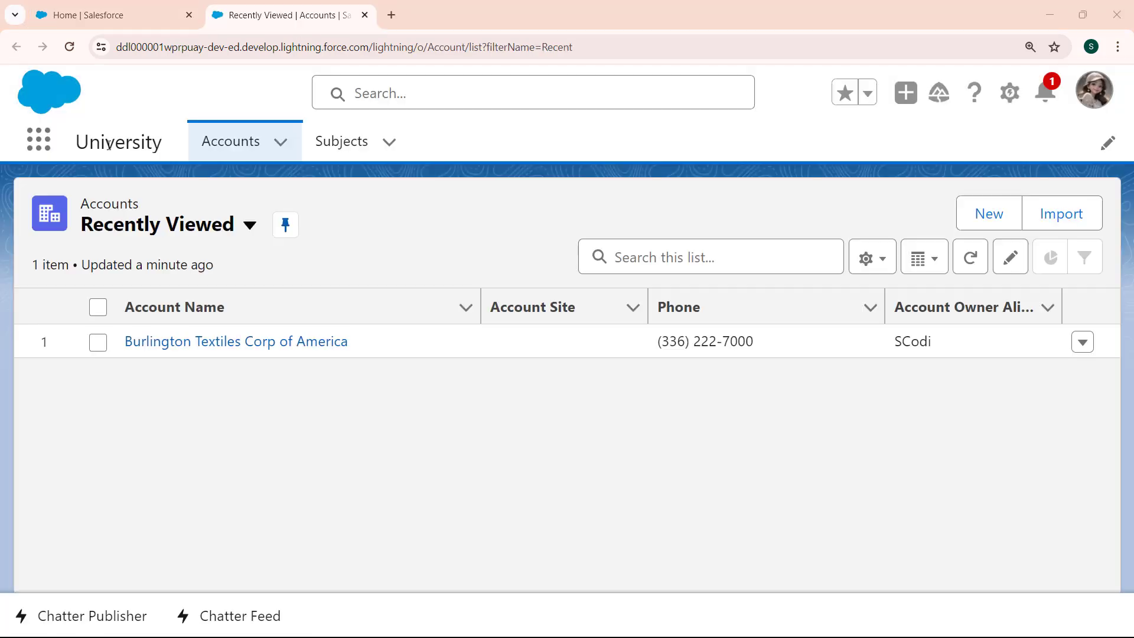
{"action": "left_click", "coordinate": [353, 153]}
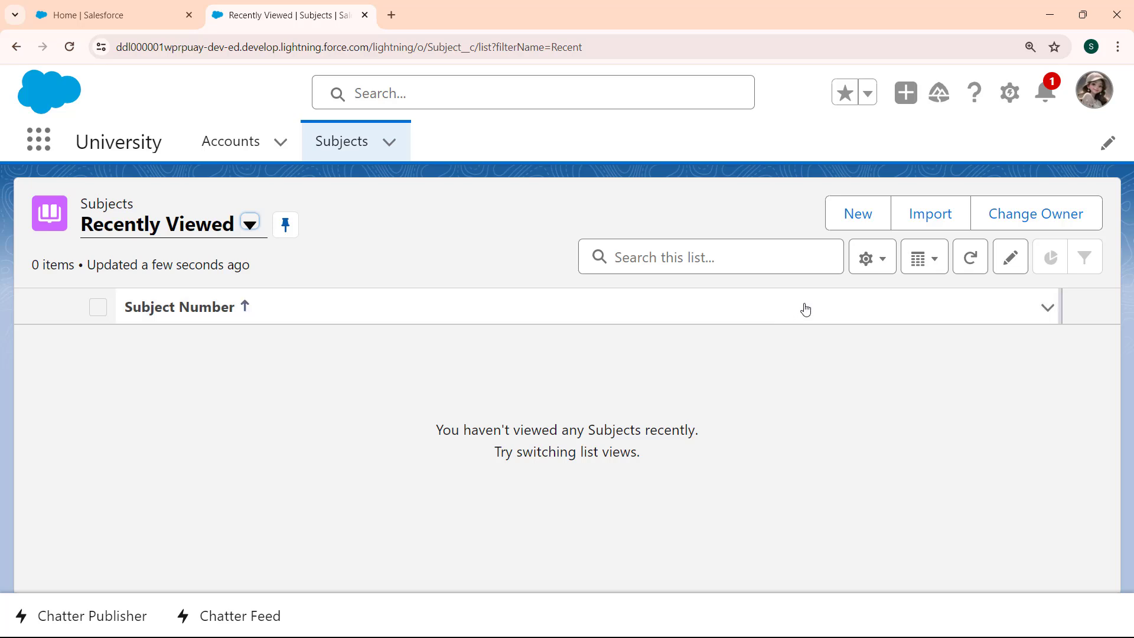
{"action": "left_click", "coordinate": [853, 210]}
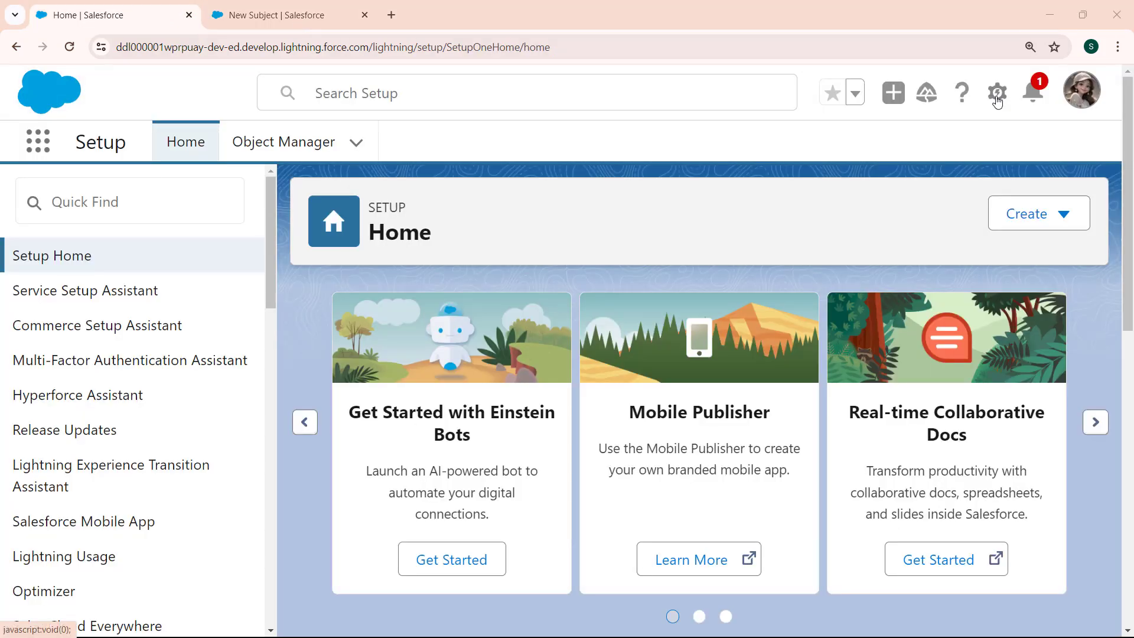
Open Setup in a new browser tab and find and open the Subject custom object in Object Manager.
{"action": "left_click", "coordinate": [997, 101]}
{"action": "left_click", "coordinate": [906, 161]}
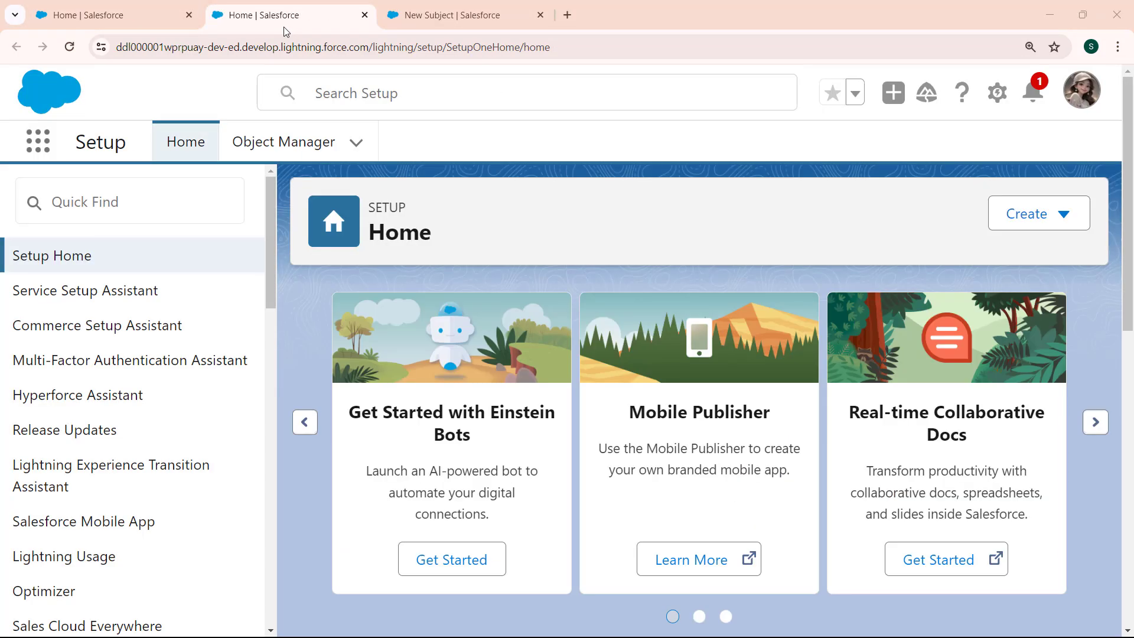
{"action": "left_click", "coordinate": [304, 144]}
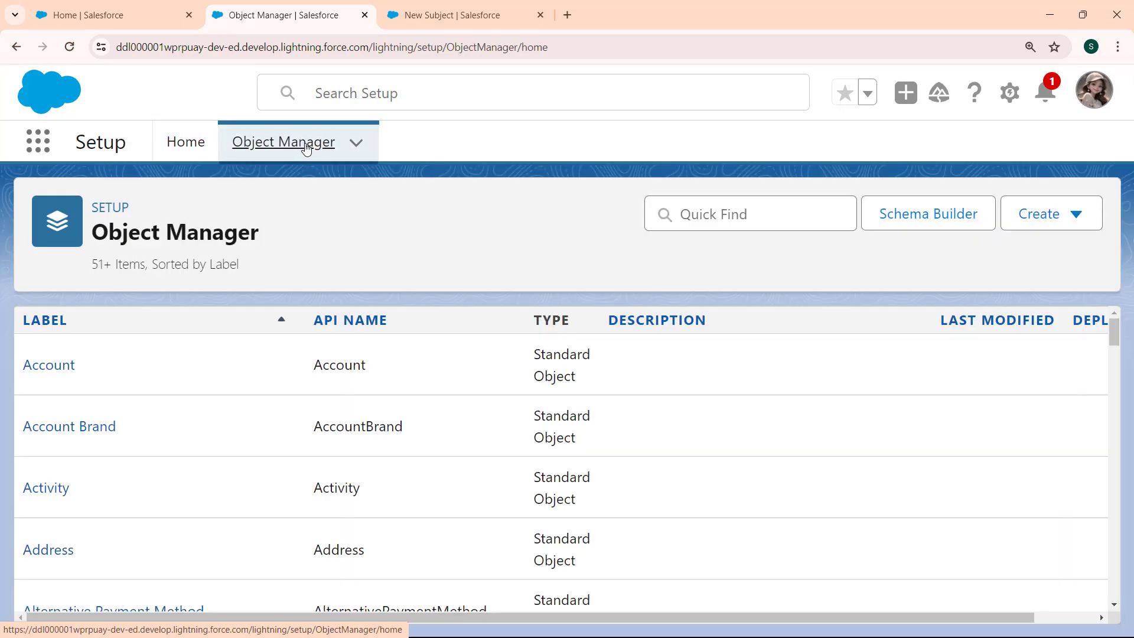
{"action": "left_click", "coordinate": [732, 212]}
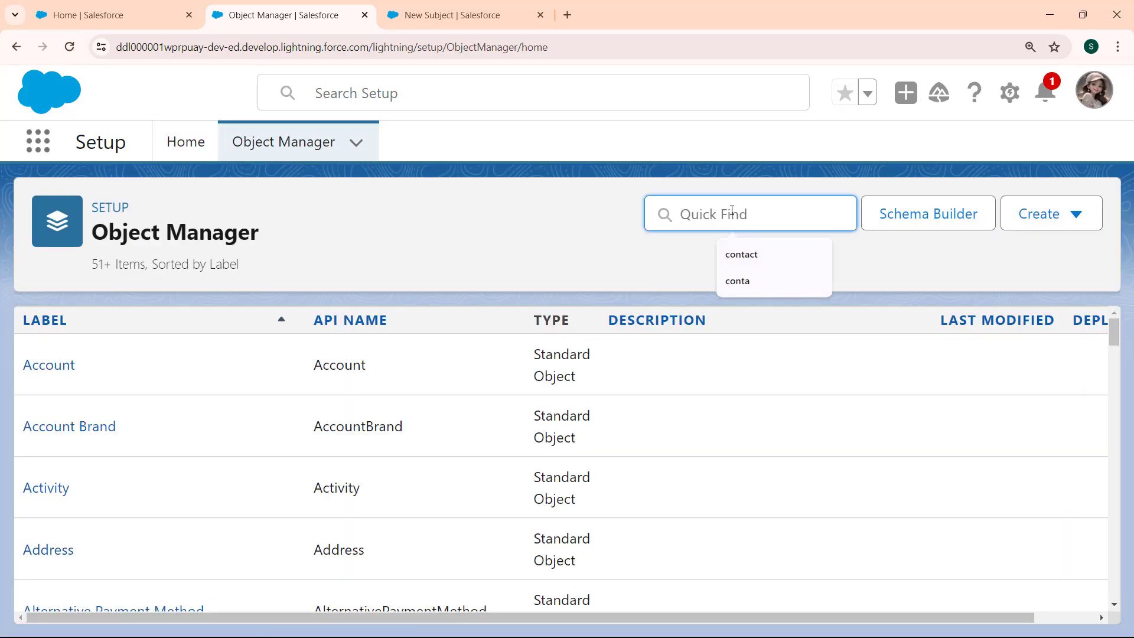
{"action": "type", "text": "subject"}
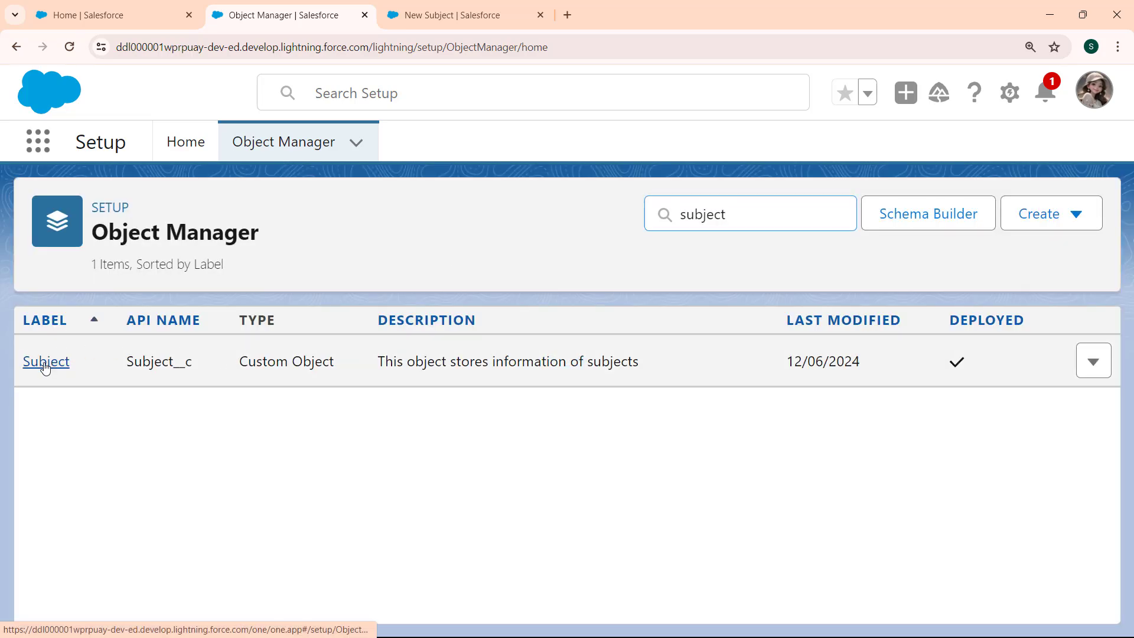
{"action": "left_click", "coordinate": [46, 363]}
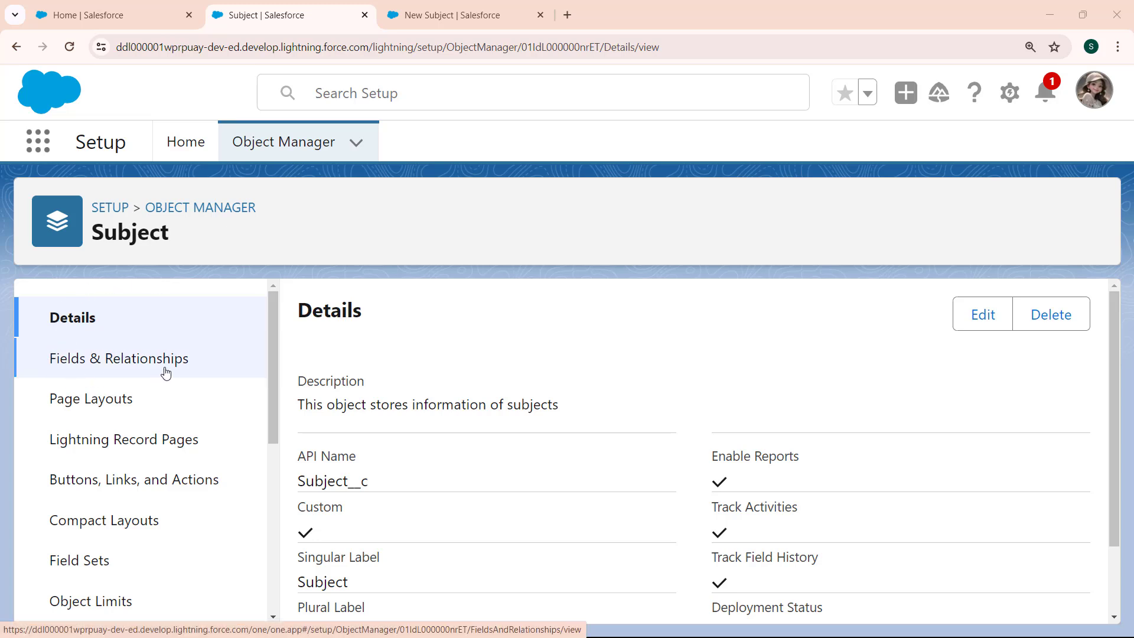
Start a new custom field on the Subject object with Text as its data type.
{"action": "left_click", "coordinate": [77, 363]}
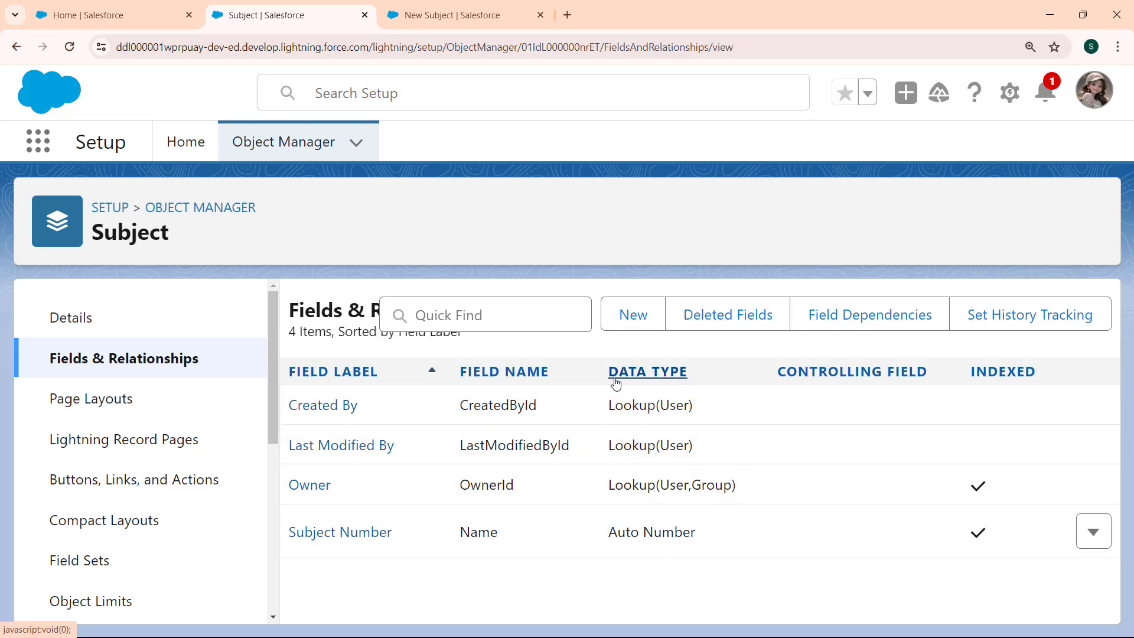
{"action": "left_click", "coordinate": [638, 314]}
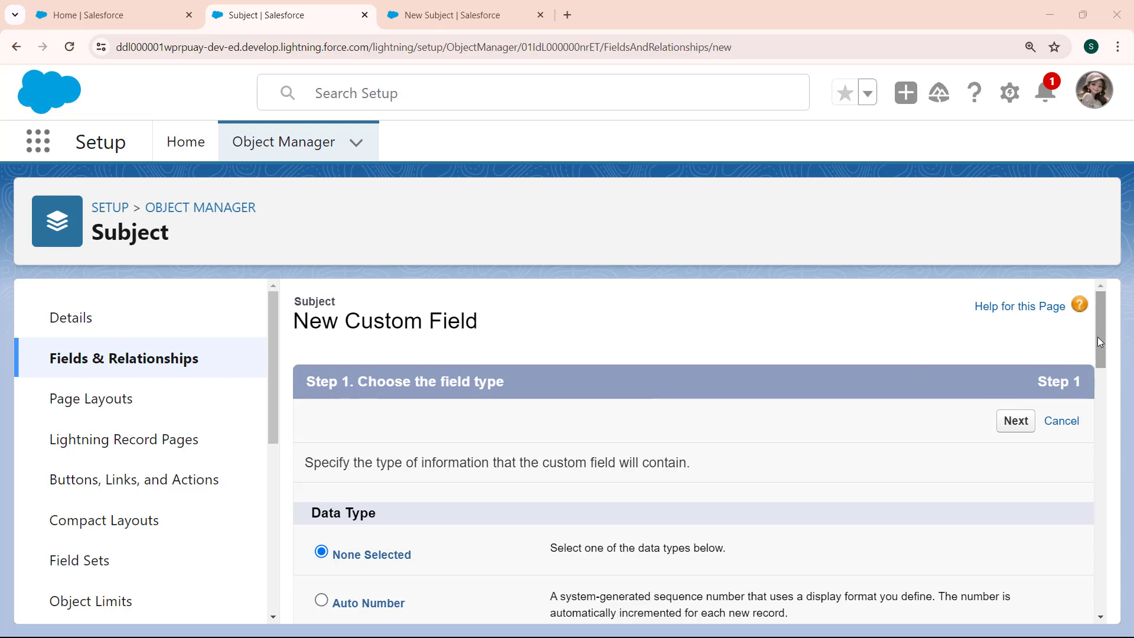
{"action": "left_click_drag", "start_coordinate": [1099, 338], "coordinate": [1098, 369]}
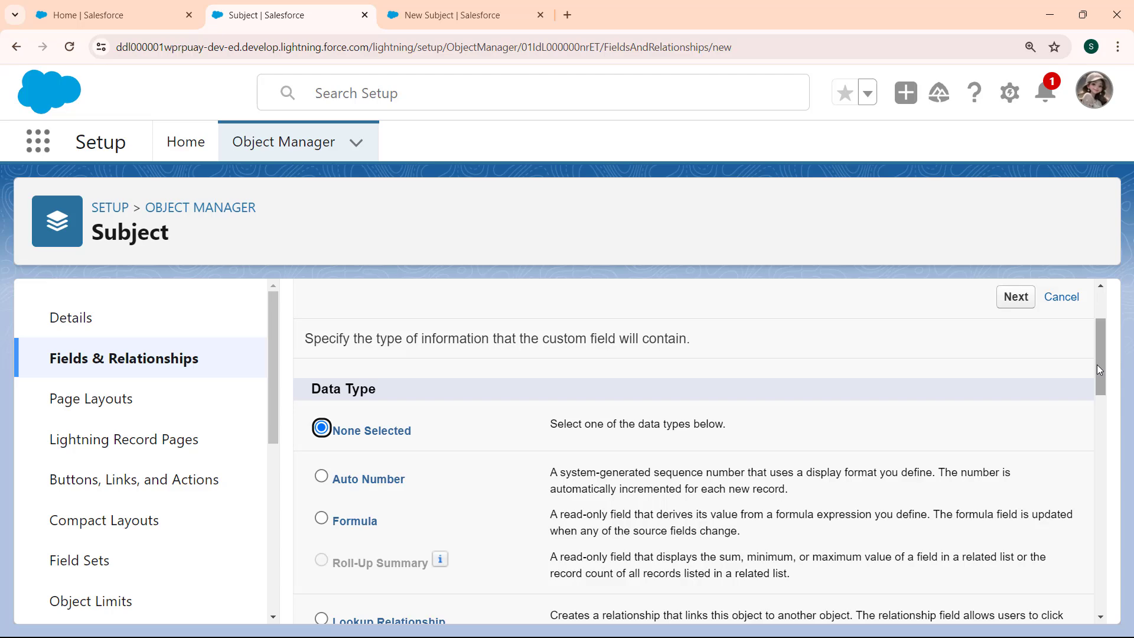
{"action": "left_click_drag", "start_coordinate": [1098, 366], "coordinate": [1094, 540]}
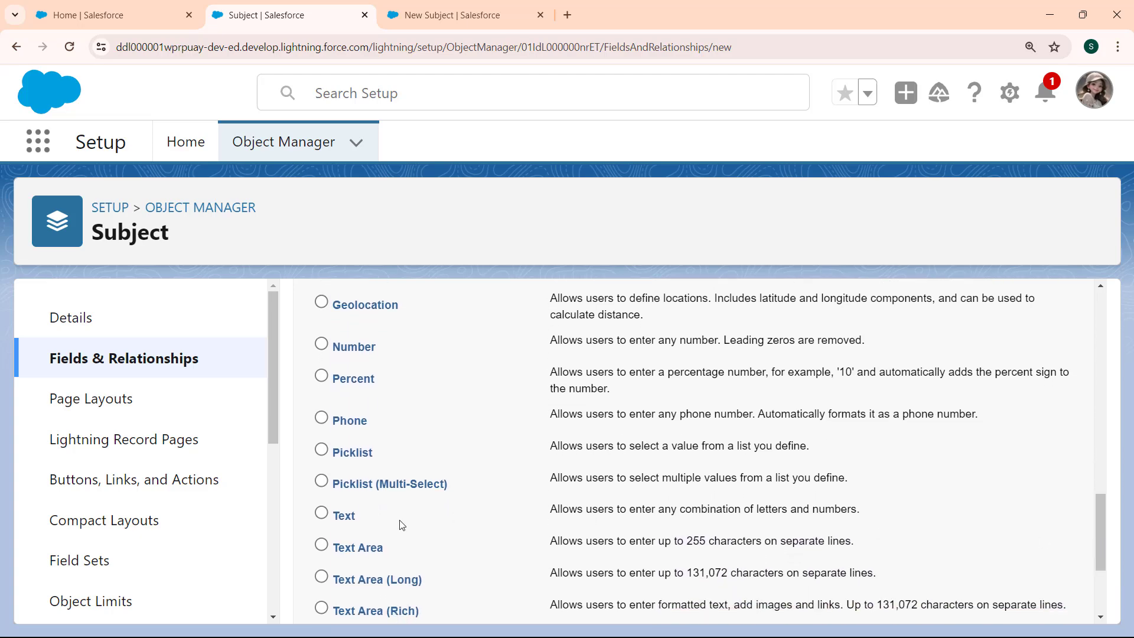
{"action": "left_click", "coordinate": [322, 513]}
{"action": "left_click_drag", "start_coordinate": [1100, 523], "coordinate": [1095, 566]}
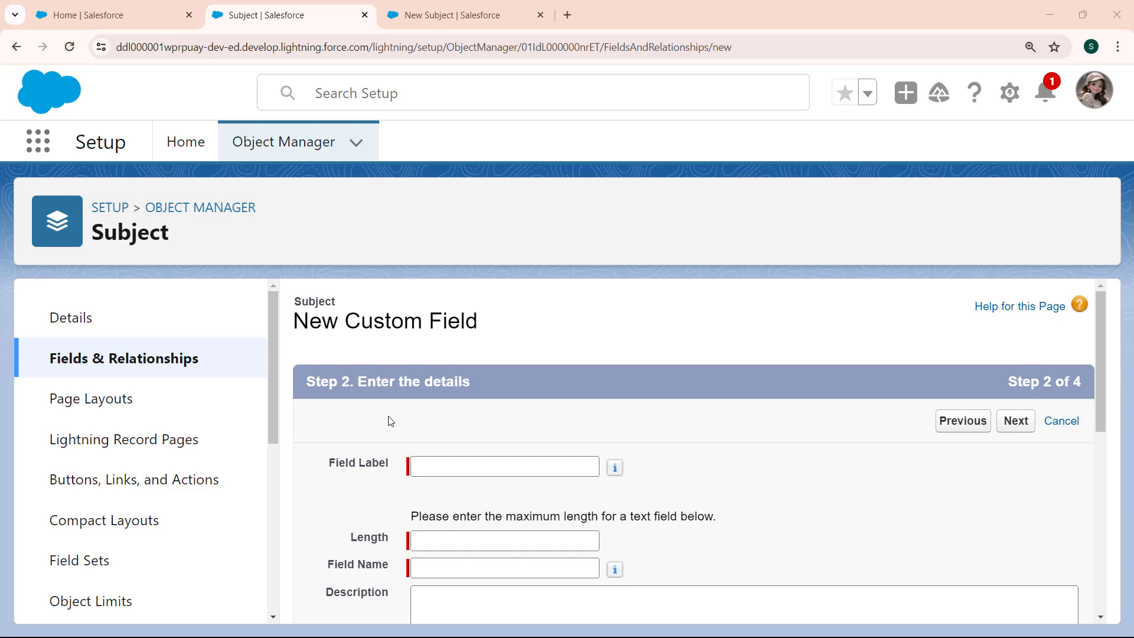
Set the new field's label to "Subject Name", its length to 50 and its field name to Subject_Name.
{"action": "left_click", "coordinate": [439, 465]}
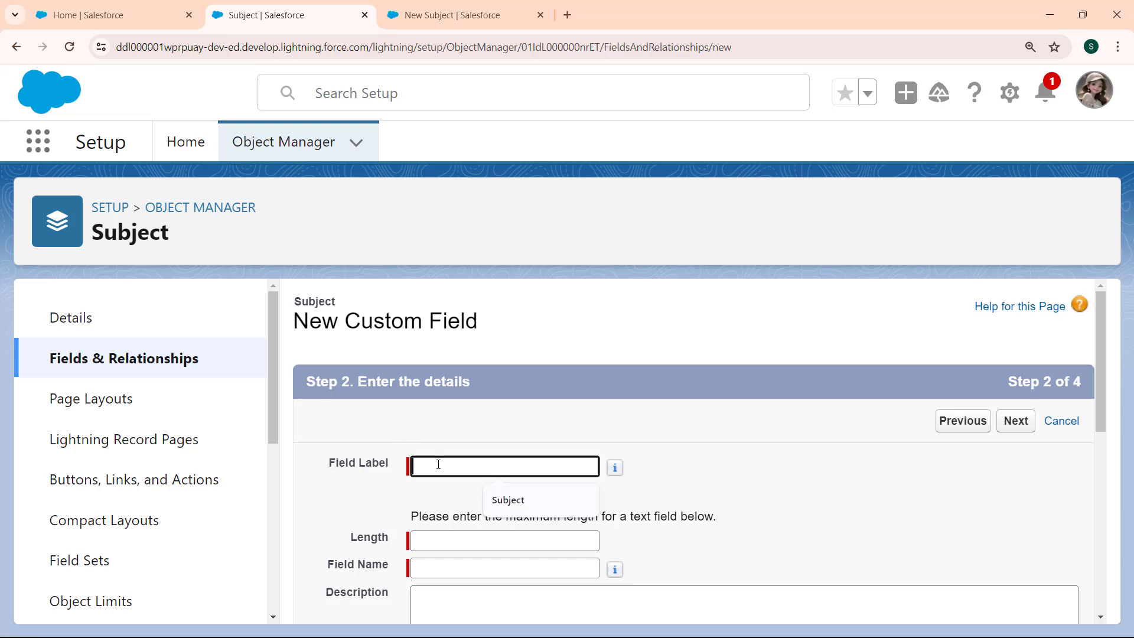
{"action": "type", "text": "Subjec"}
{"action": "type", "text": "t Name"}
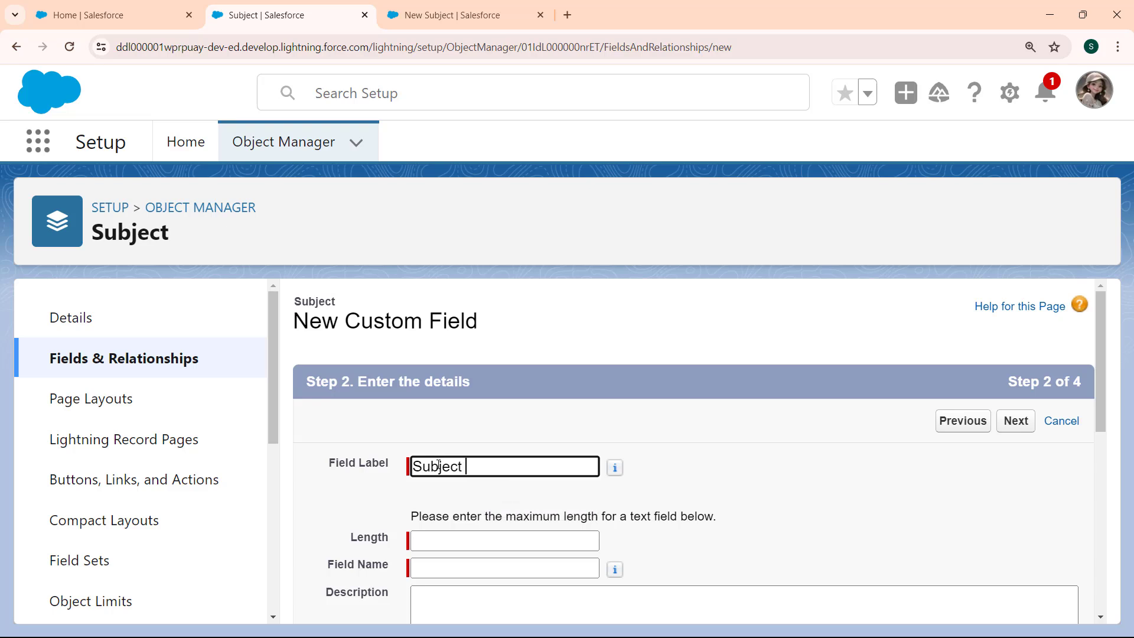
{"action": "left_click", "coordinate": [424, 544]}
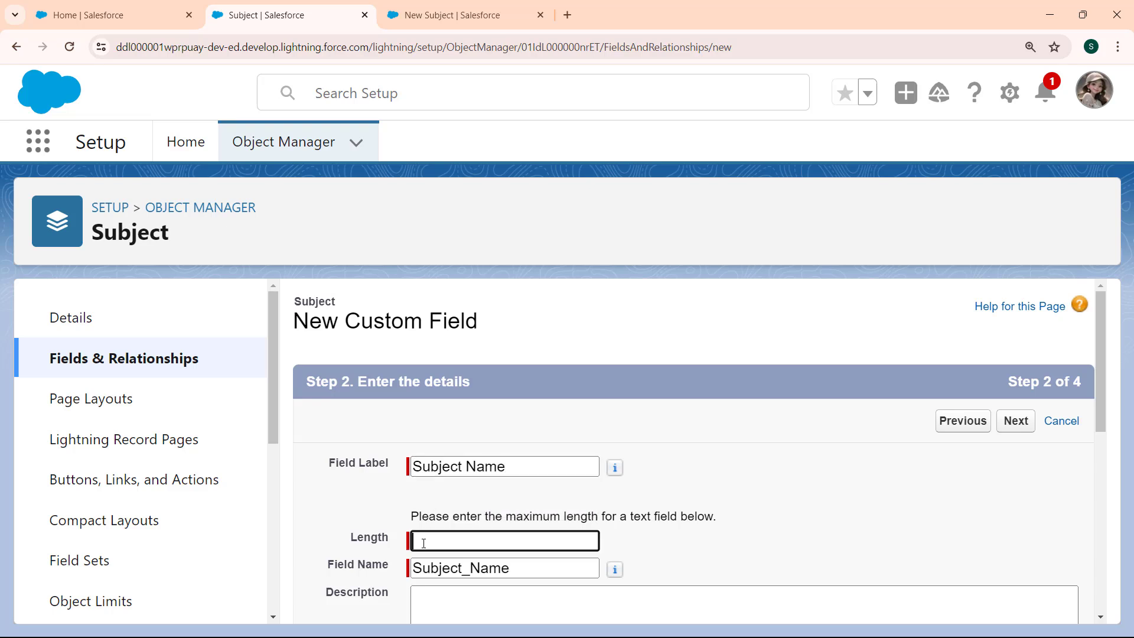
{"action": "type", "text": "50"}
{"action": "left_click", "coordinate": [518, 570]}
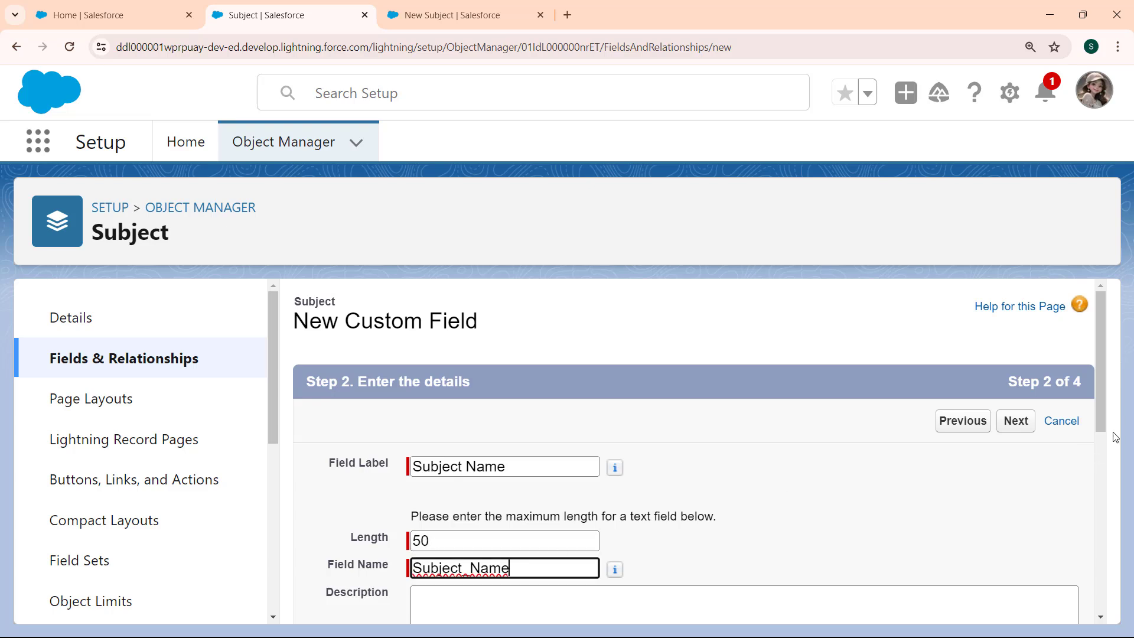
Enter the description "This Field will contain Subject Name" and the help text "Enter Subject Name" for the field.
{"action": "left_click_drag", "start_coordinate": [1100, 416], "coordinate": [1101, 472]}
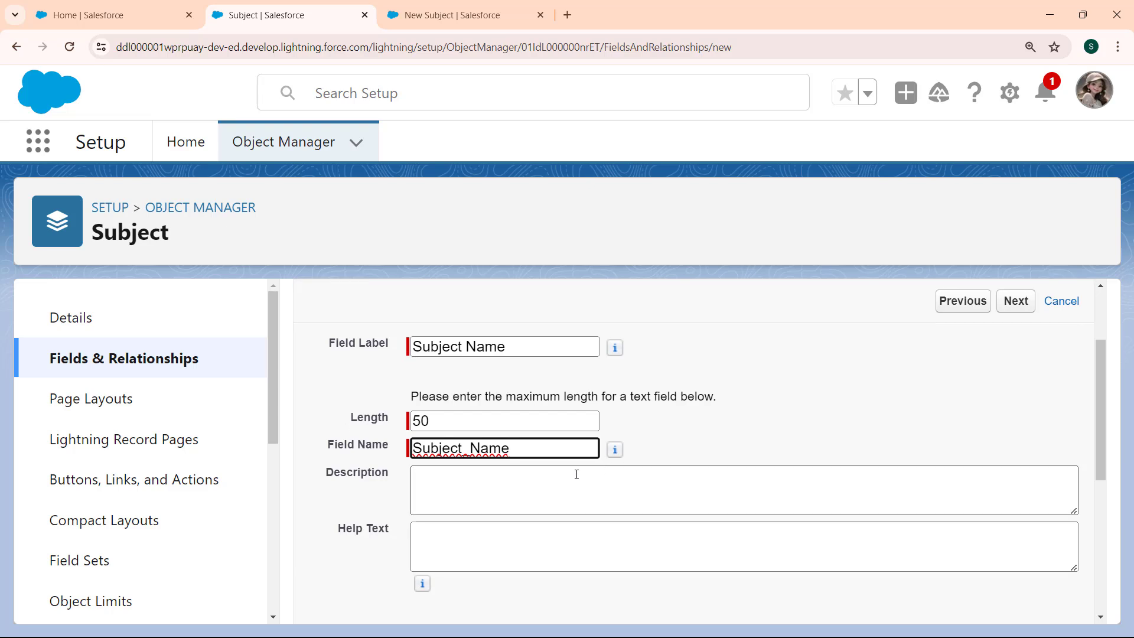
{"action": "left_click", "coordinate": [506, 484]}
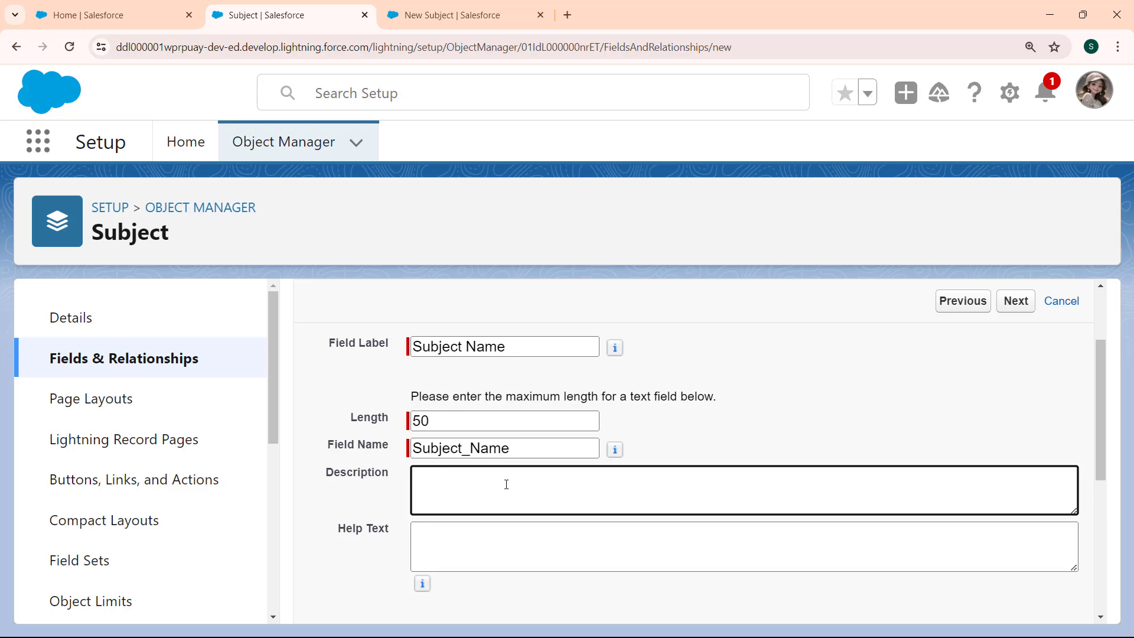
{"action": "type", "text": "This Field will contain Subject Name"}
{"action": "left_click", "coordinate": [438, 550]}
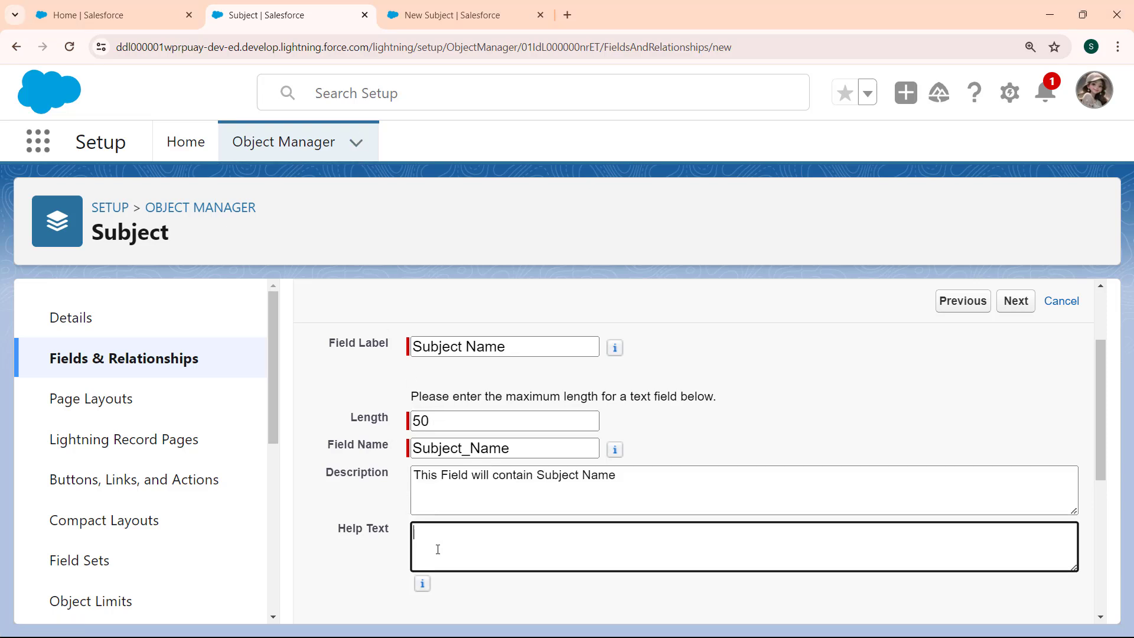
{"action": "type", "text": "Enter Subject Name"}
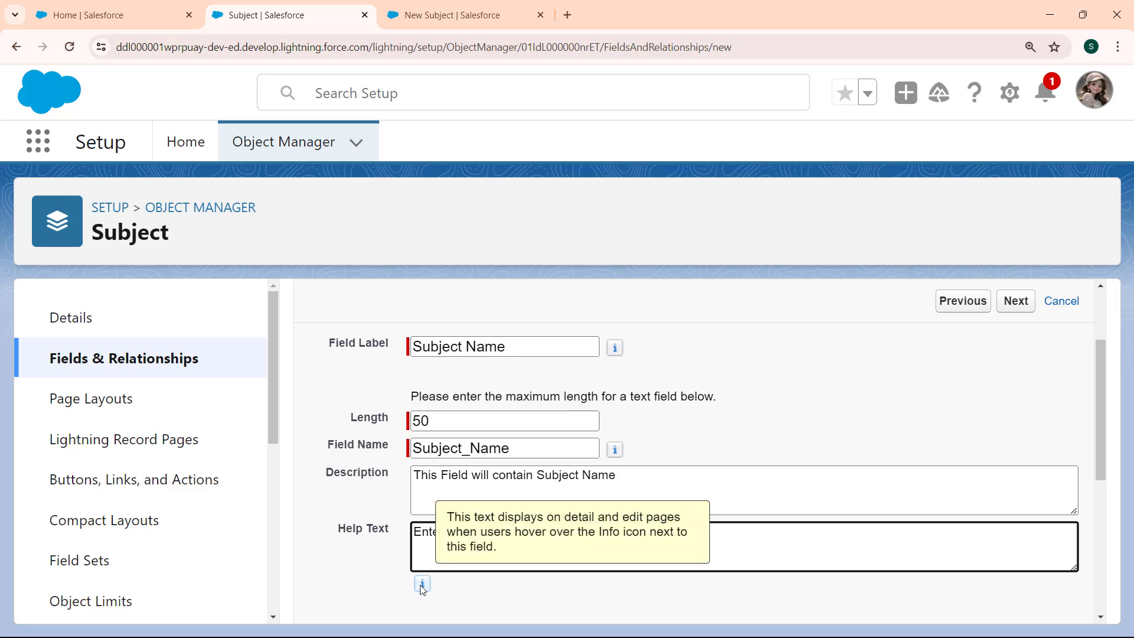
Examine the field's required, unique, external ID and default value options and the formula syntax help page.
{"action": "left_click_drag", "start_coordinate": [1101, 424], "coordinate": [1102, 494]}
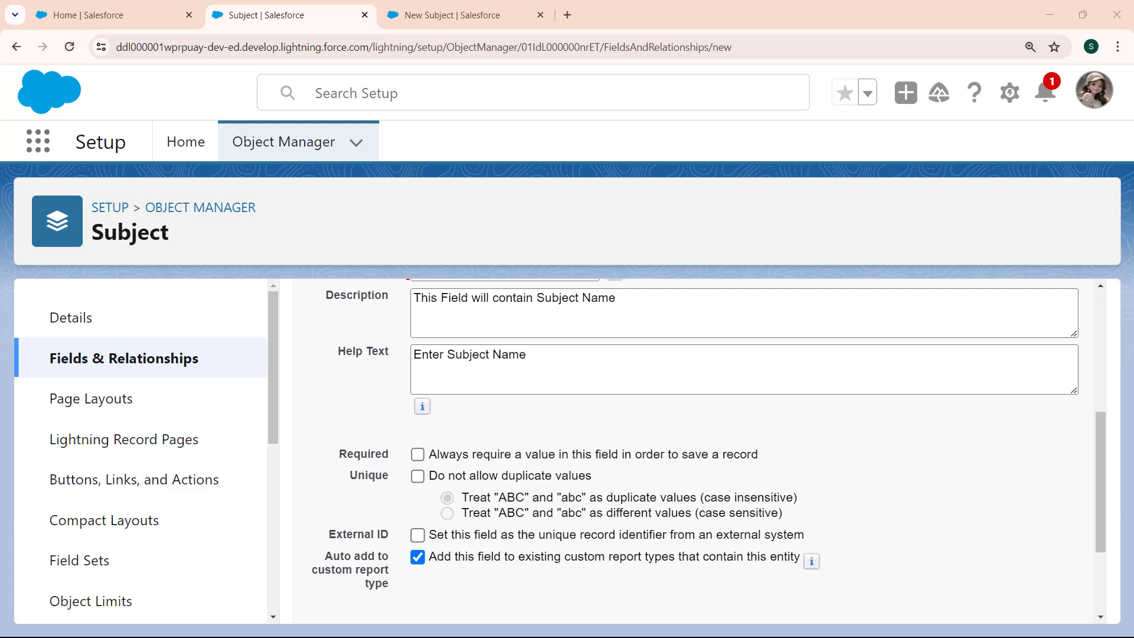
{"action": "left_click_drag", "start_coordinate": [1100, 534], "coordinate": [1099, 606]}
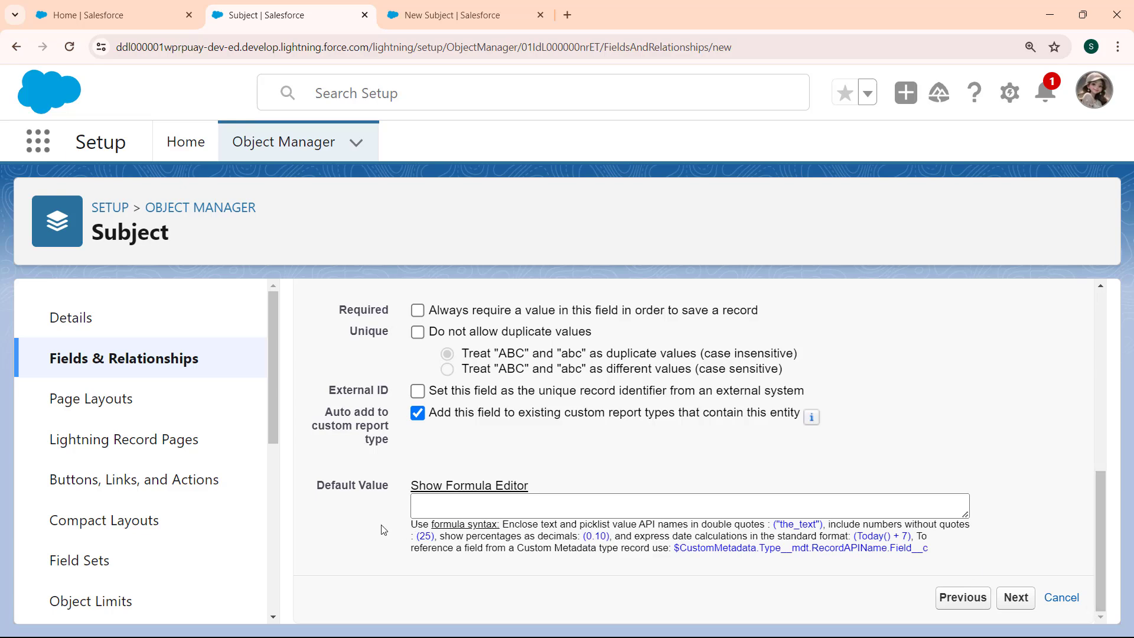
{"action": "left_click", "coordinate": [466, 513]}
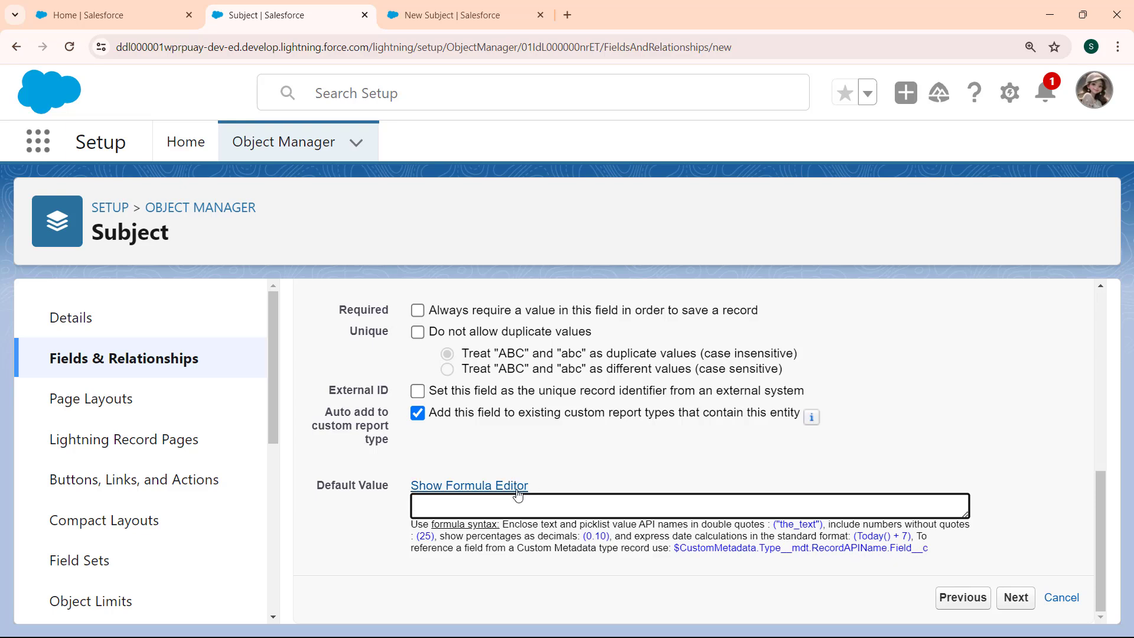
{"action": "left_click", "coordinate": [459, 530]}
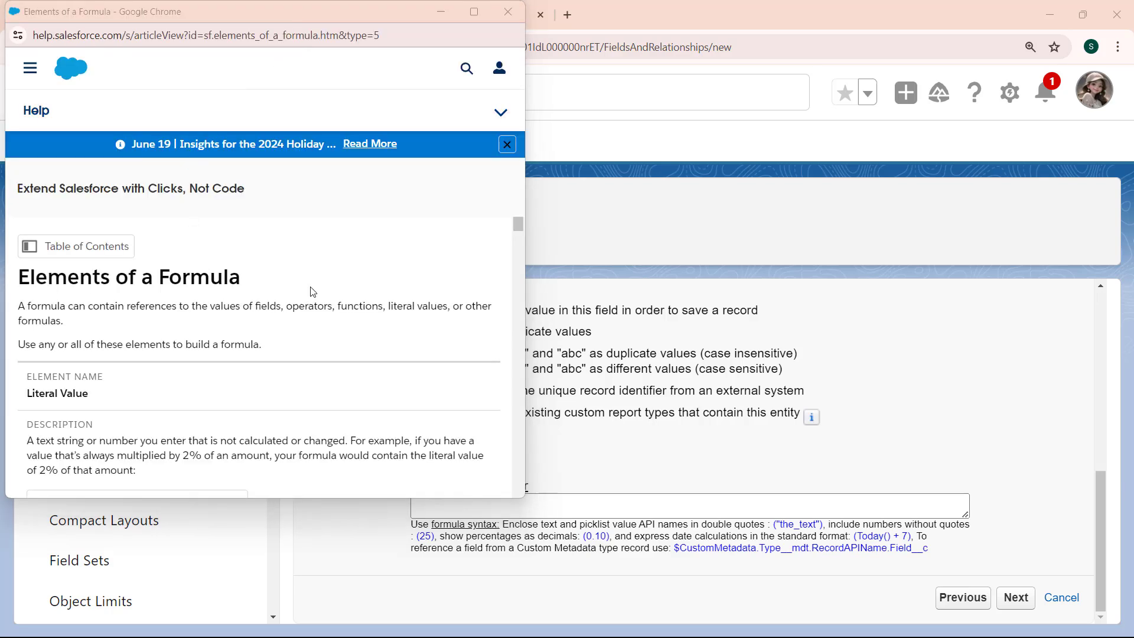
{"action": "left_click_drag", "start_coordinate": [519, 228], "coordinate": [510, 341]}
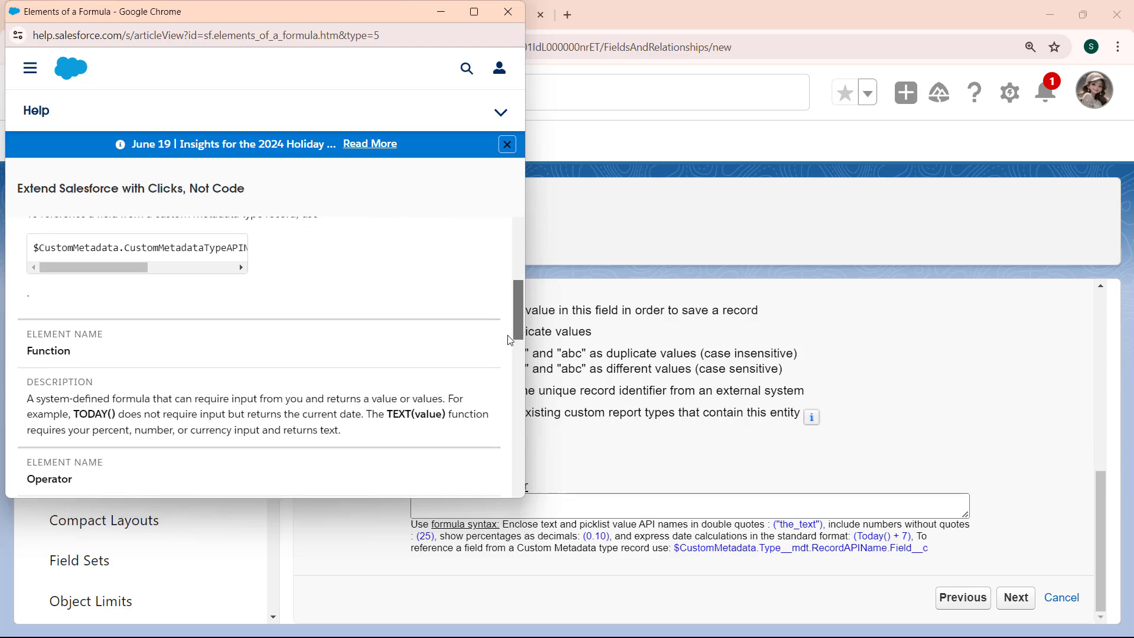
{"action": "scroll", "coordinate": [469, 345], "scroll_direction": "down", "scroll_amount": 5}
{"action": "left_click", "coordinate": [529, 485]}
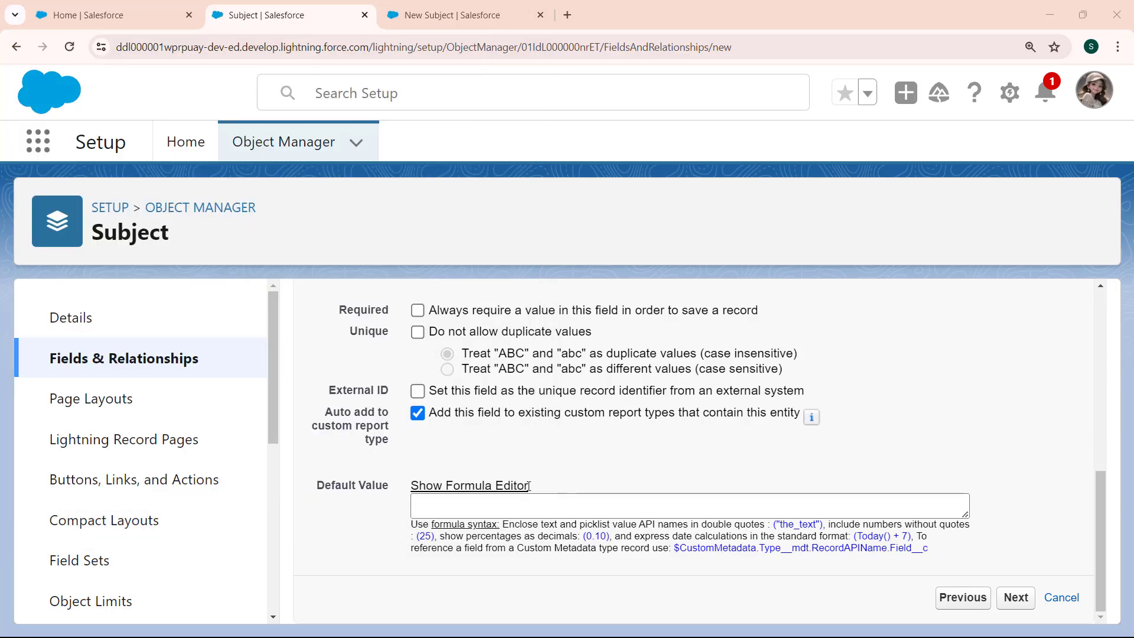
{"action": "left_click", "coordinate": [501, 509]}
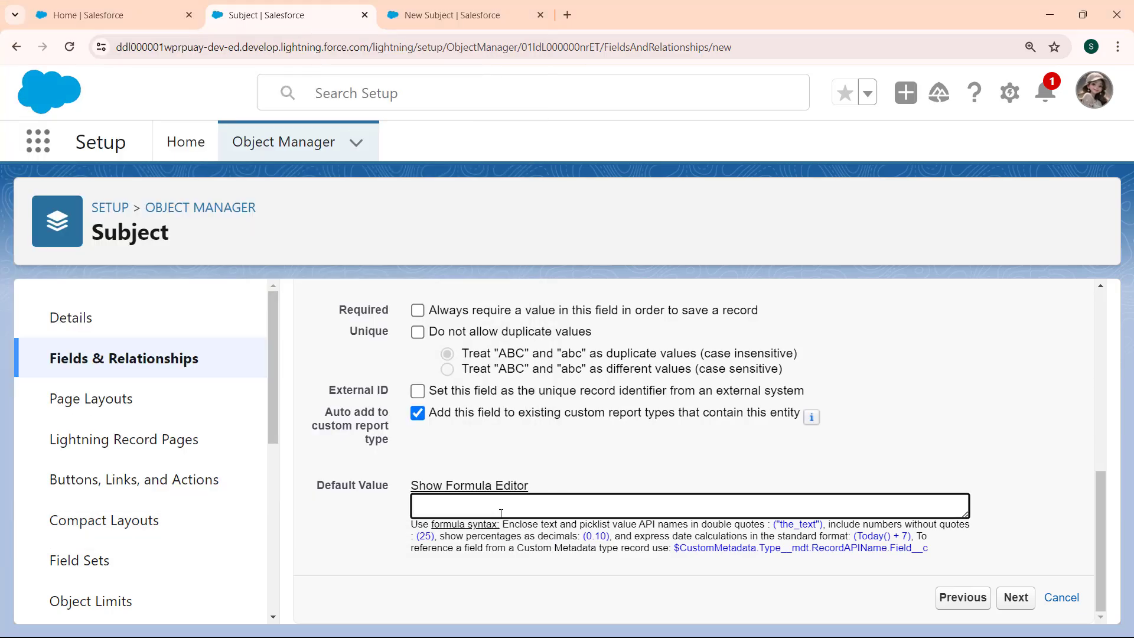
Make the Subject Name field visible to all profiles in its field-level security, without read-only access, and continue to the page layouts.
{"action": "left_click", "coordinate": [1017, 598]}
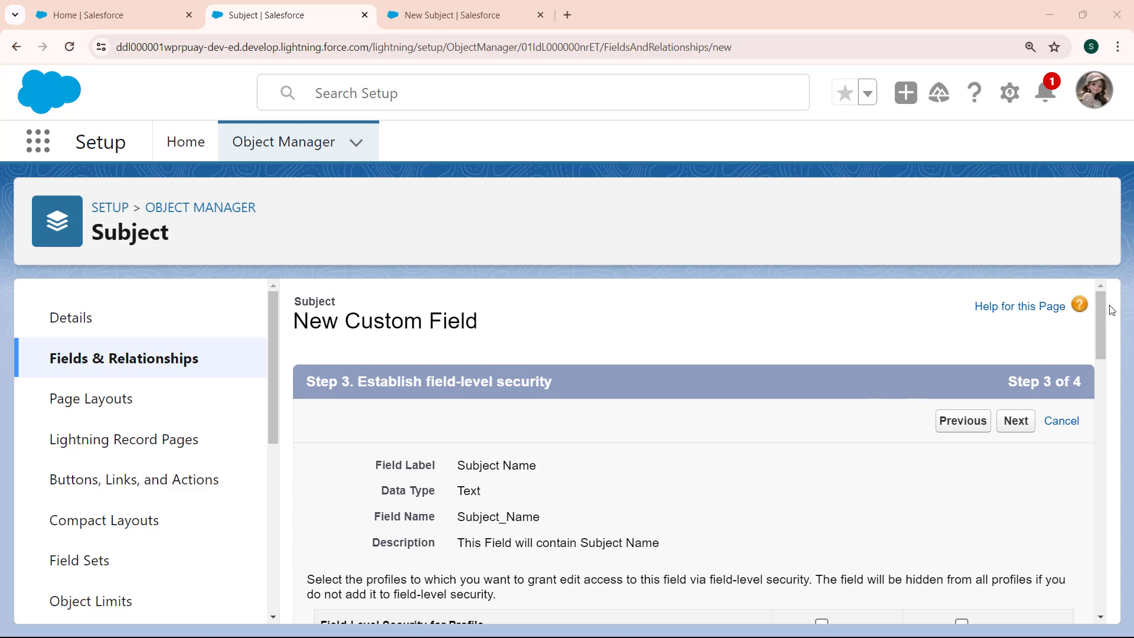
{"action": "left_click_drag", "start_coordinate": [1100, 310], "coordinate": [1095, 362]}
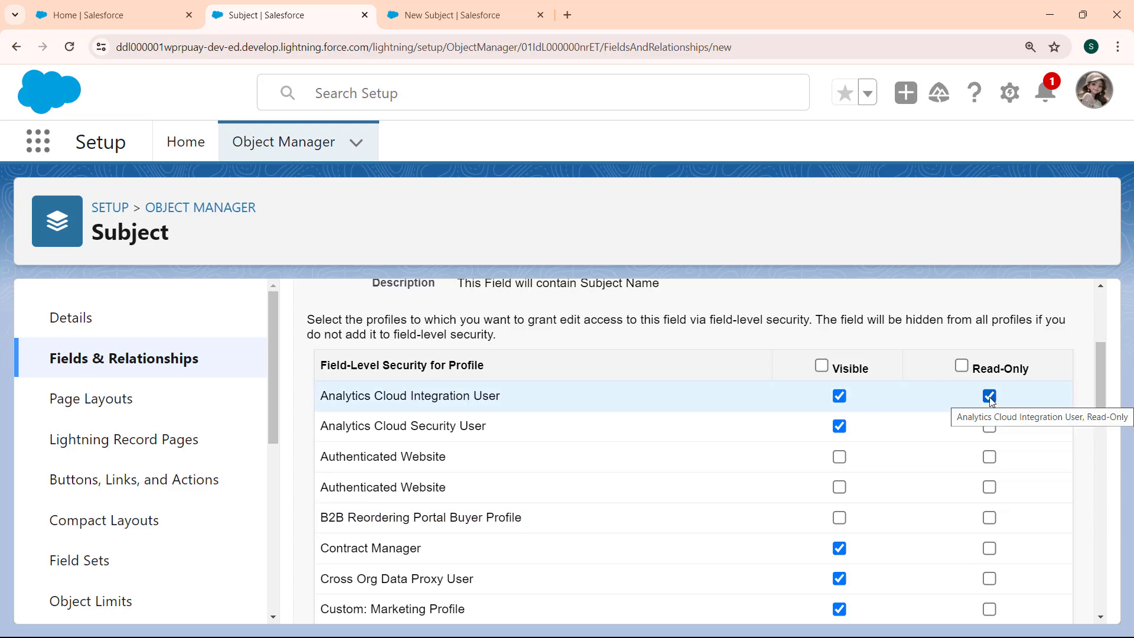
{"action": "left_click", "coordinate": [990, 397]}
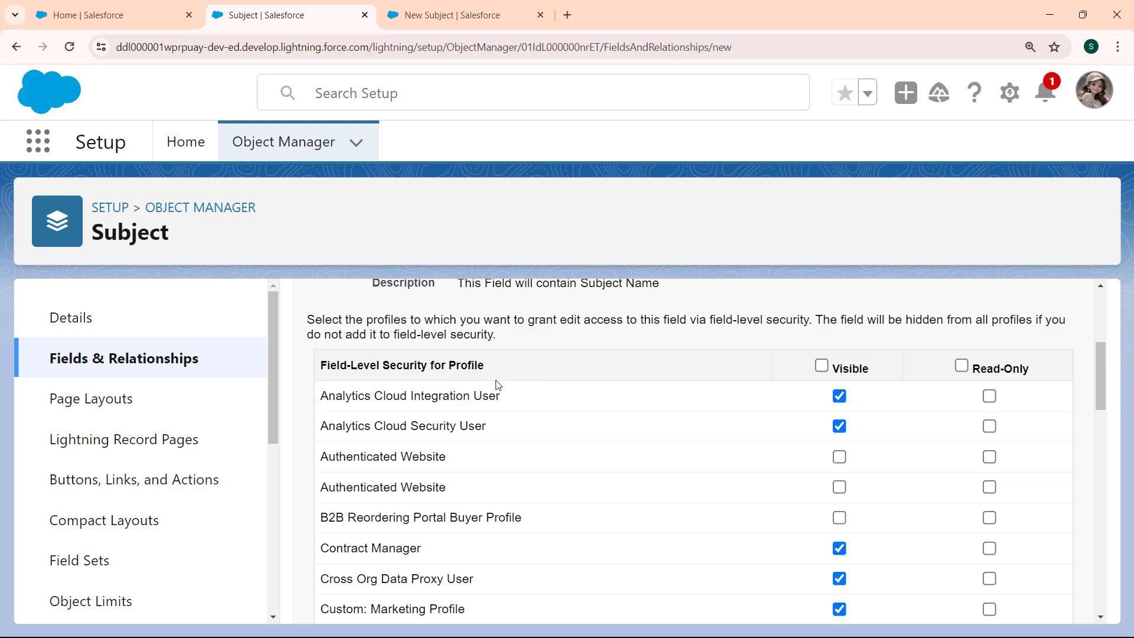
{"action": "double_click", "coordinate": [822, 367]}
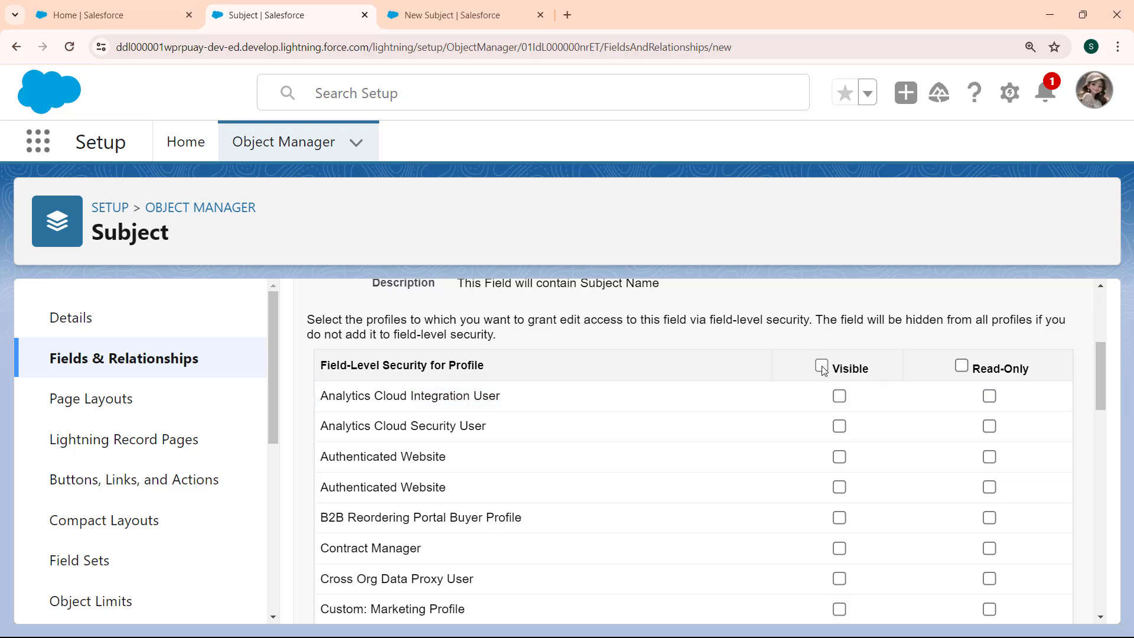
{"action": "left_click", "coordinate": [822, 367]}
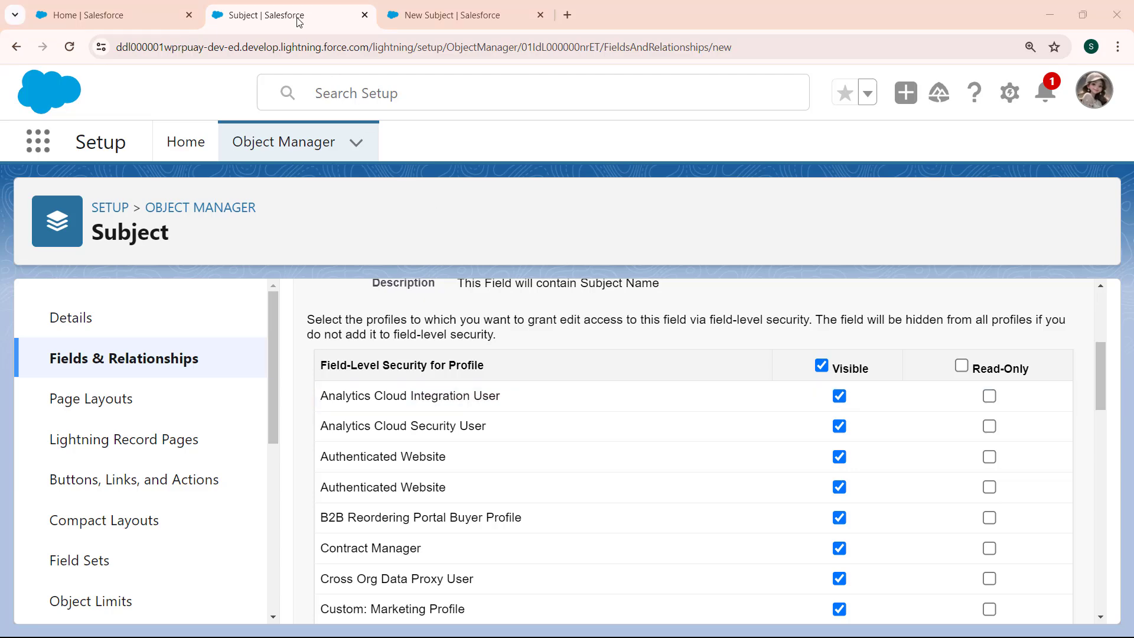
{"action": "left_click_drag", "start_coordinate": [1104, 370], "coordinate": [1101, 552]}
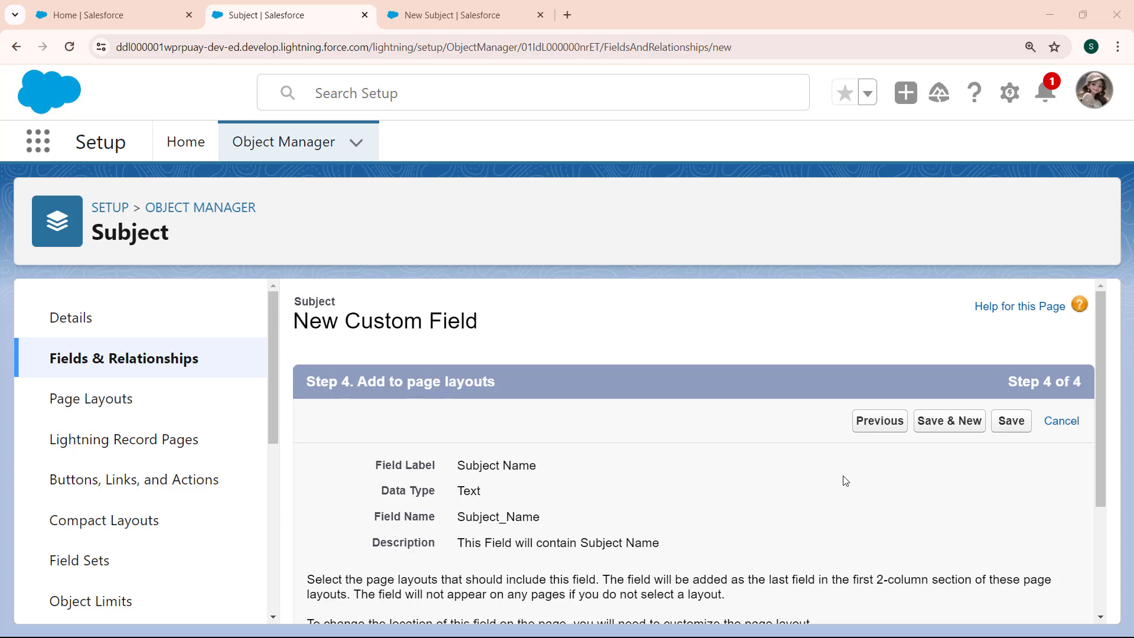
Include the Subject Name field on the Subject Layout and save the new field.
{"action": "scroll", "coordinate": [445, 555], "scroll_direction": "down", "scroll_amount": 2}
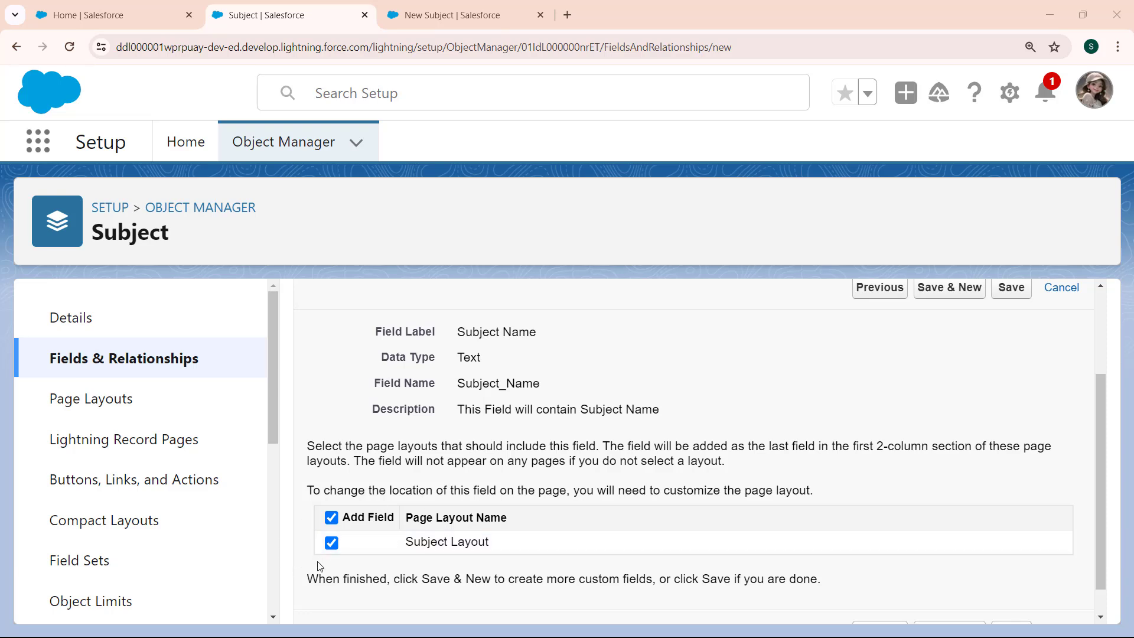
{"action": "left_click", "coordinate": [332, 543]}
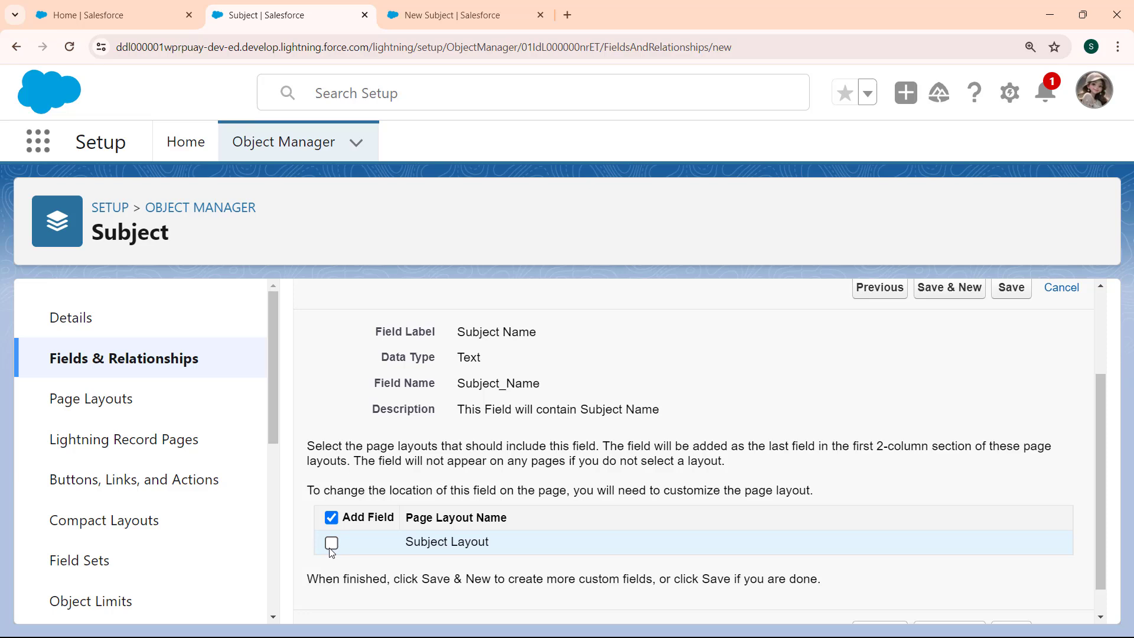
{"action": "left_click", "coordinate": [331, 550]}
{"action": "left_click", "coordinate": [1010, 287]}
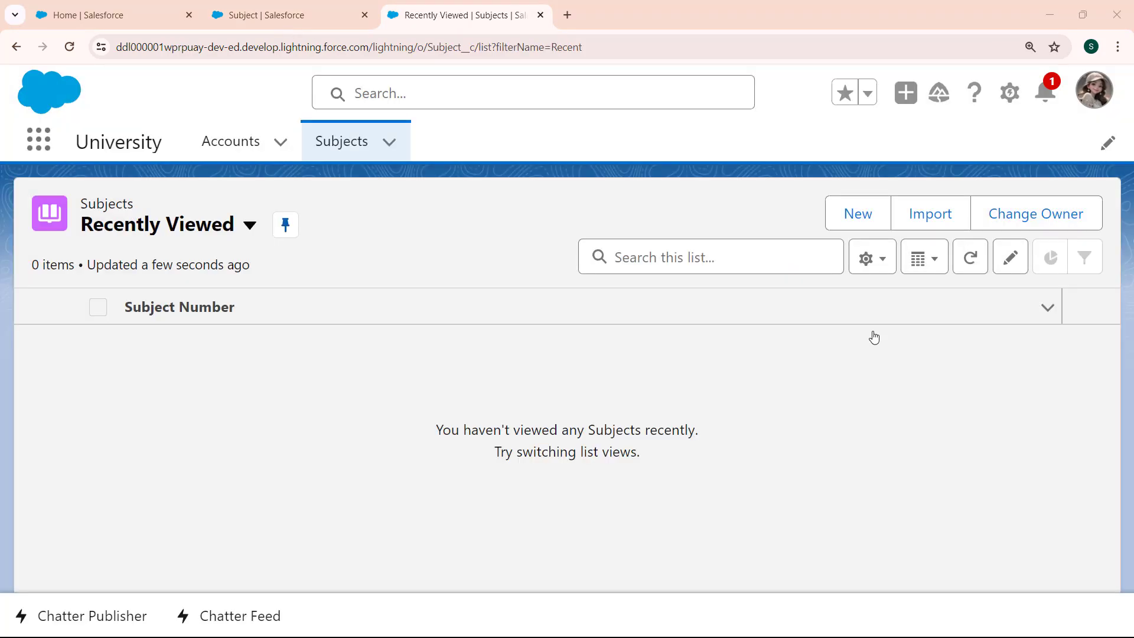
Create and save a Subject record with "Salesforce" as its subject name.
{"action": "left_click", "coordinate": [842, 222]}
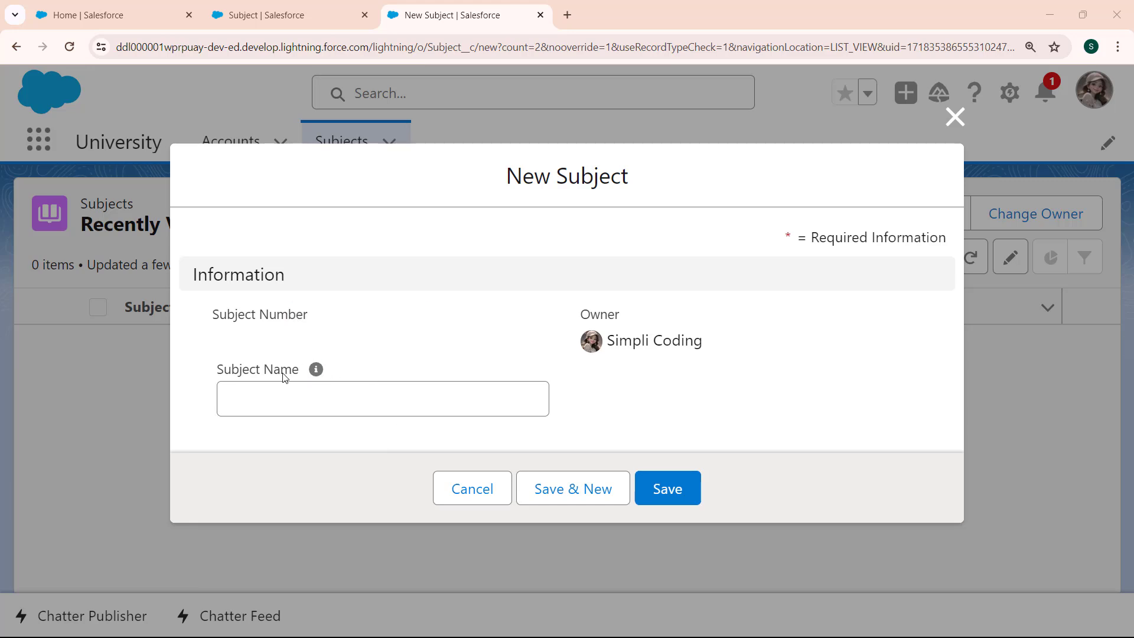
{"action": "left_click", "coordinate": [286, 394]}
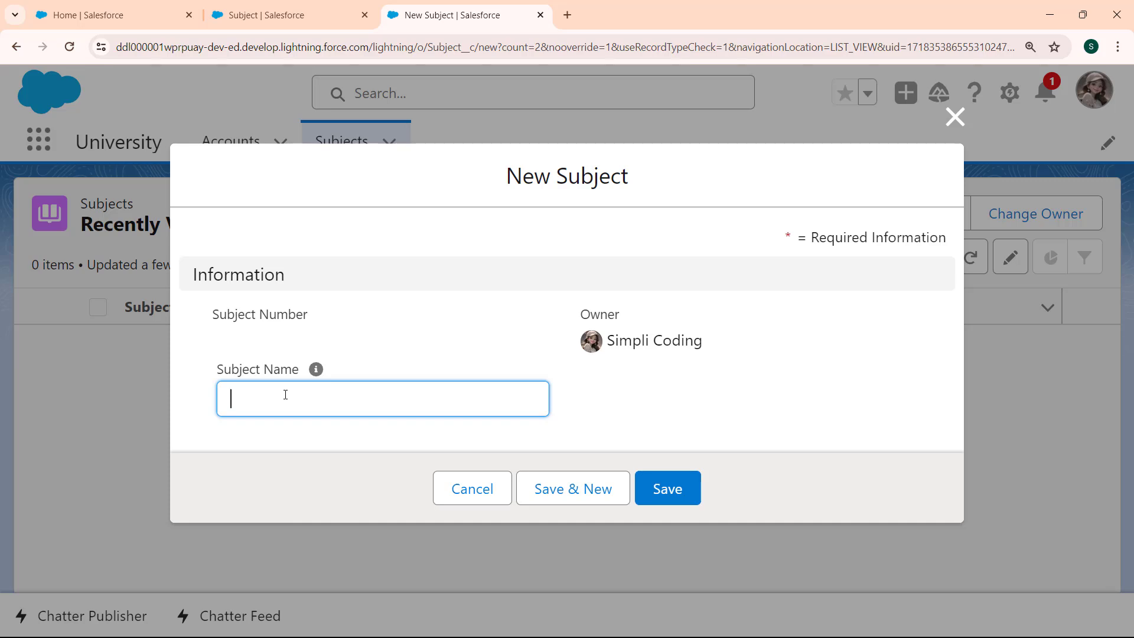
{"action": "type", "text": "Salesforce"}
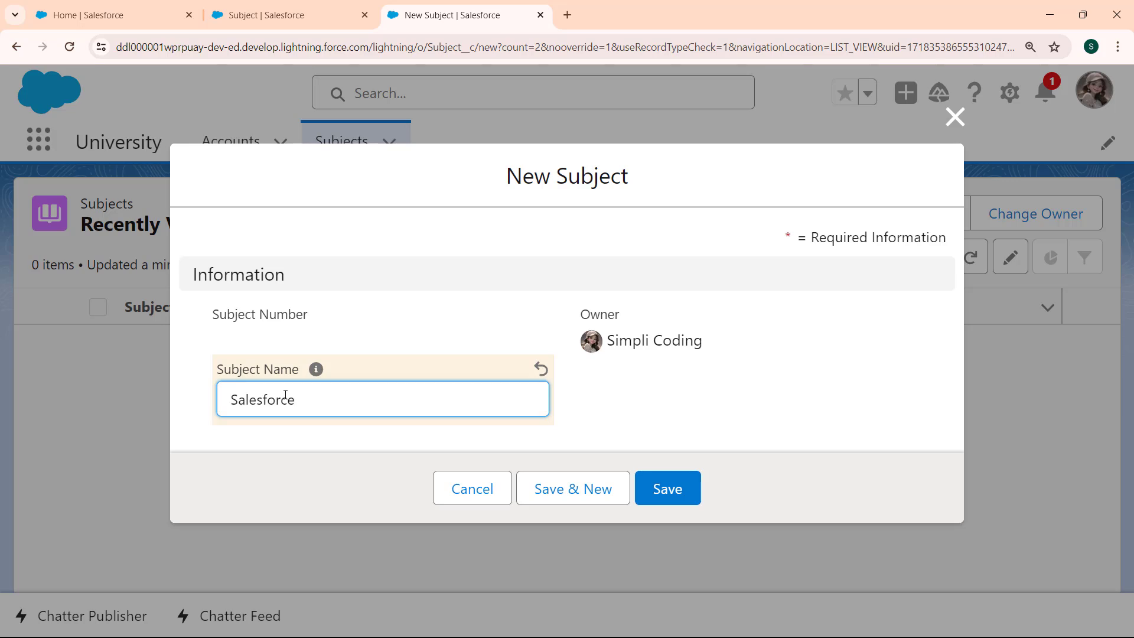
{"action": "left_click", "coordinate": [667, 489]}
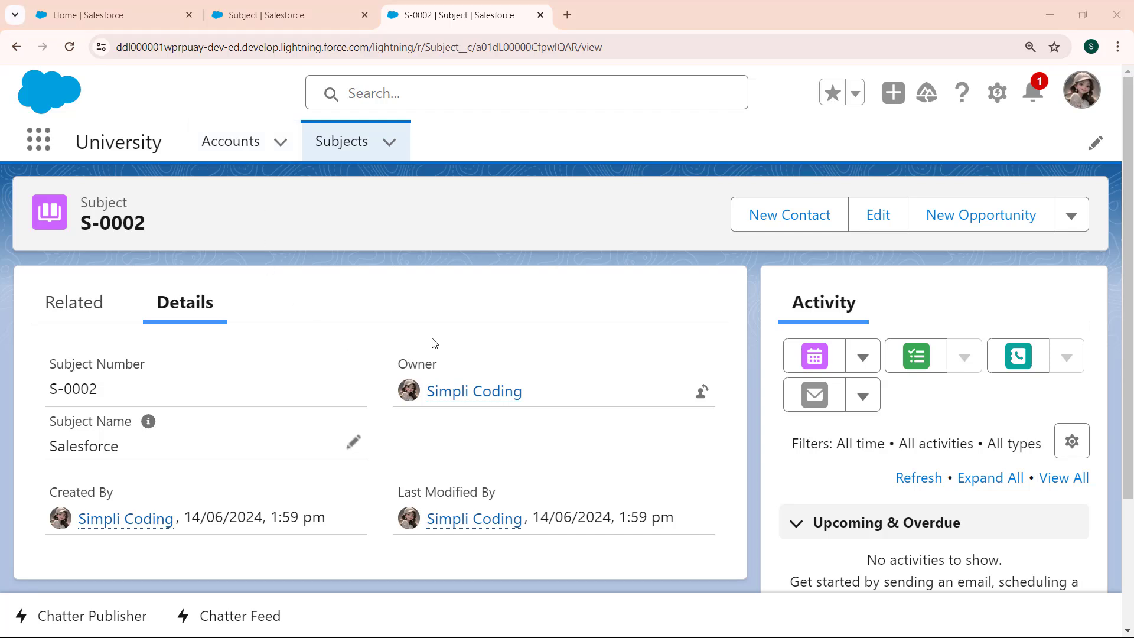
Start another custom field on the Subject object in Setup with Currency as its data type.
{"action": "left_click", "coordinate": [306, 13]}
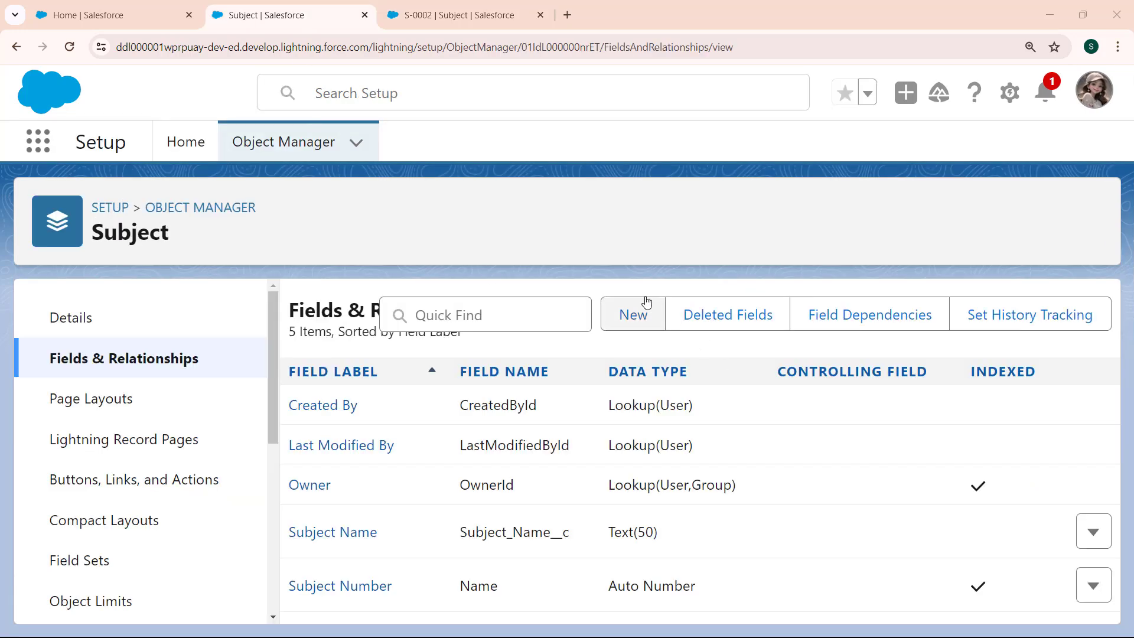
{"action": "left_click", "coordinate": [621, 319]}
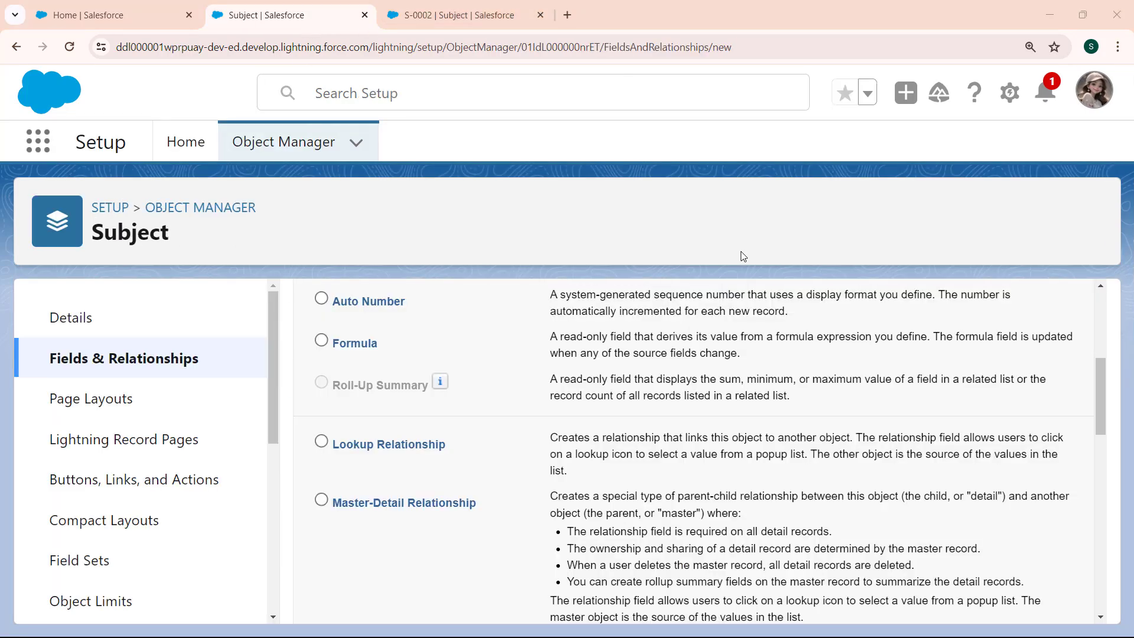
{"action": "left_click_drag", "start_coordinate": [1104, 404], "coordinate": [1112, 471]}
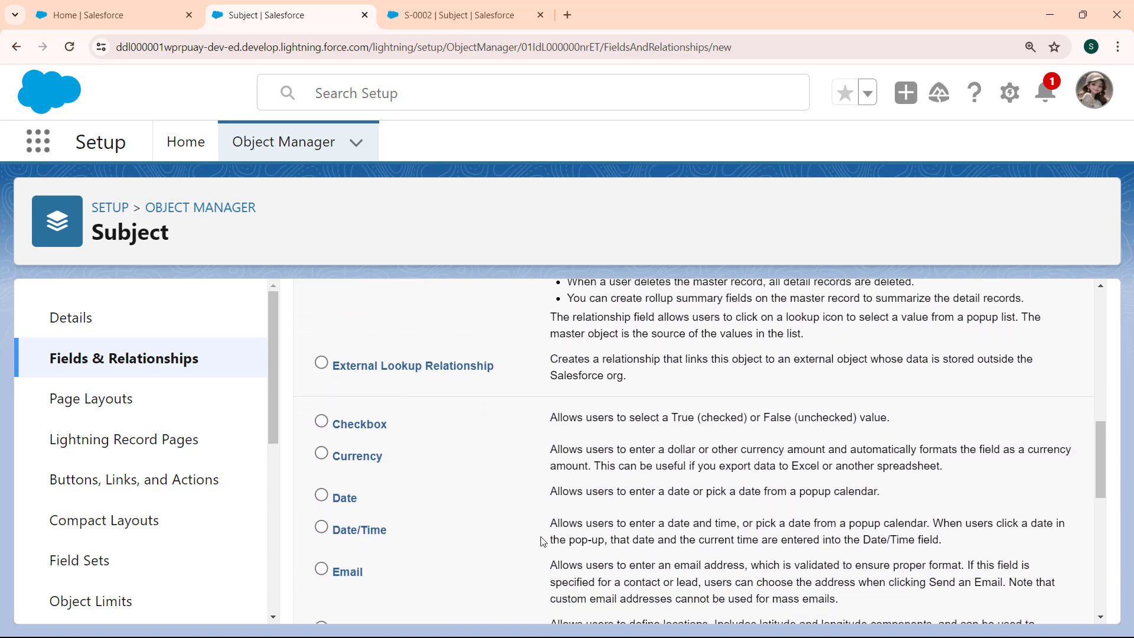
{"action": "left_click", "coordinate": [322, 454]}
{"action": "left_click_drag", "start_coordinate": [1103, 466], "coordinate": [1100, 585]}
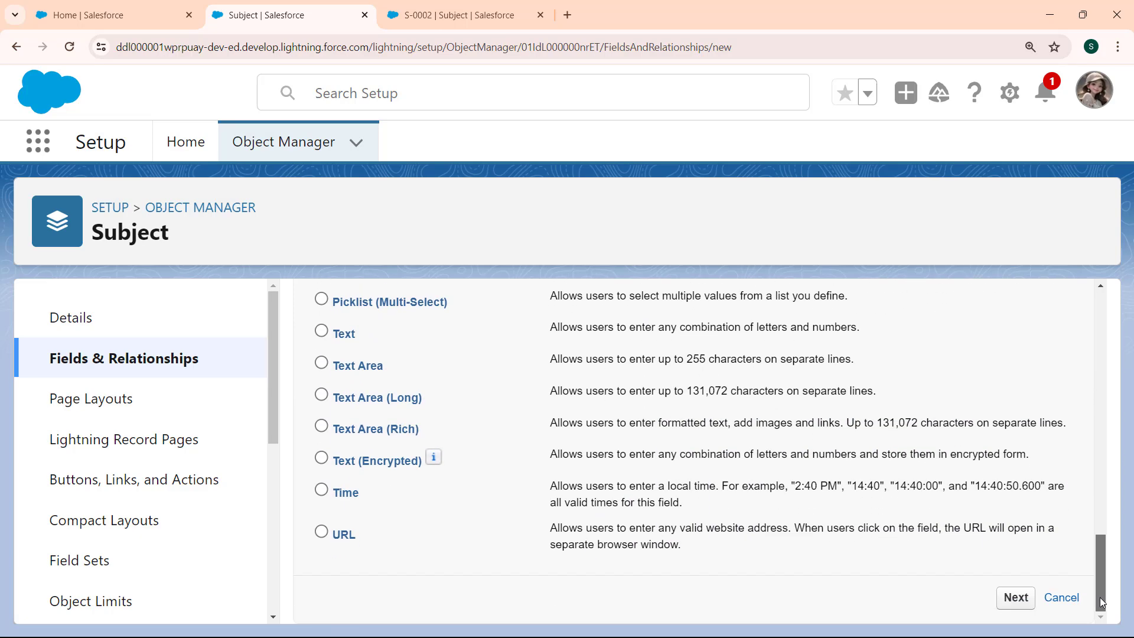
{"action": "left_click", "coordinate": [1017, 598]}
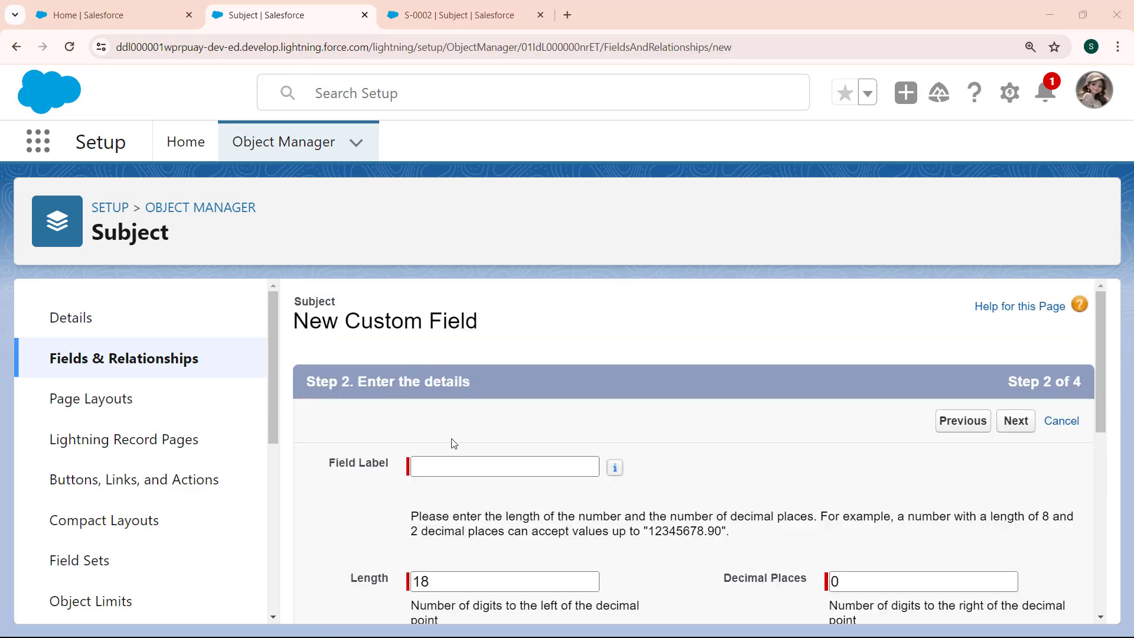
Set the currency field's label to "Subject Fees" and its field name to Subject_Fees.
{"action": "left_click", "coordinate": [448, 464]}
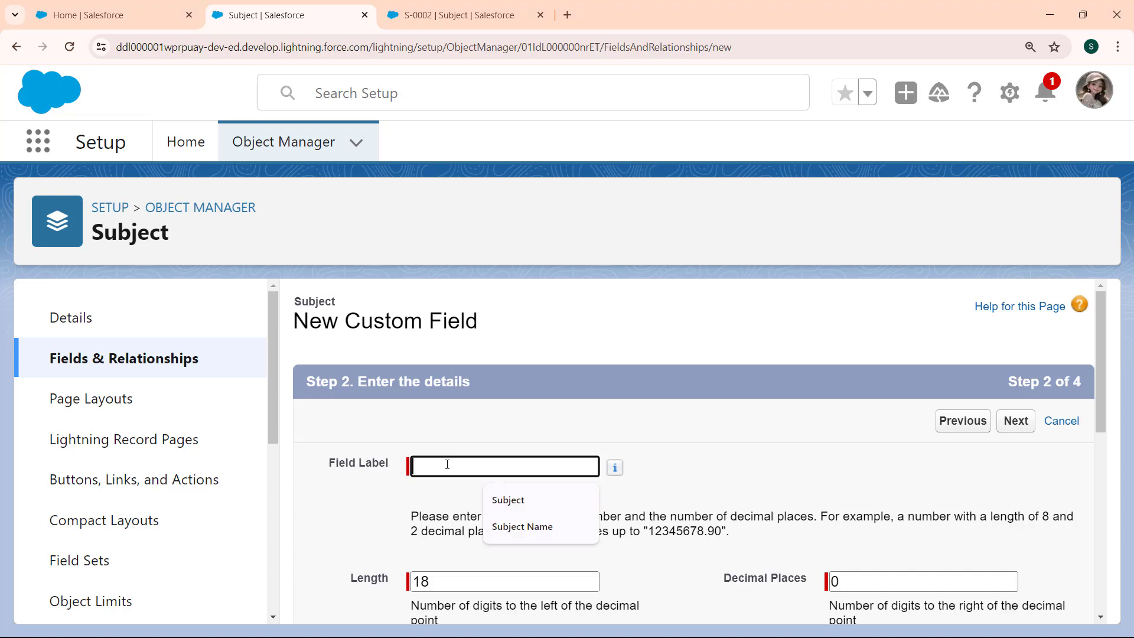
{"action": "type", "text": "Subject Fees"}
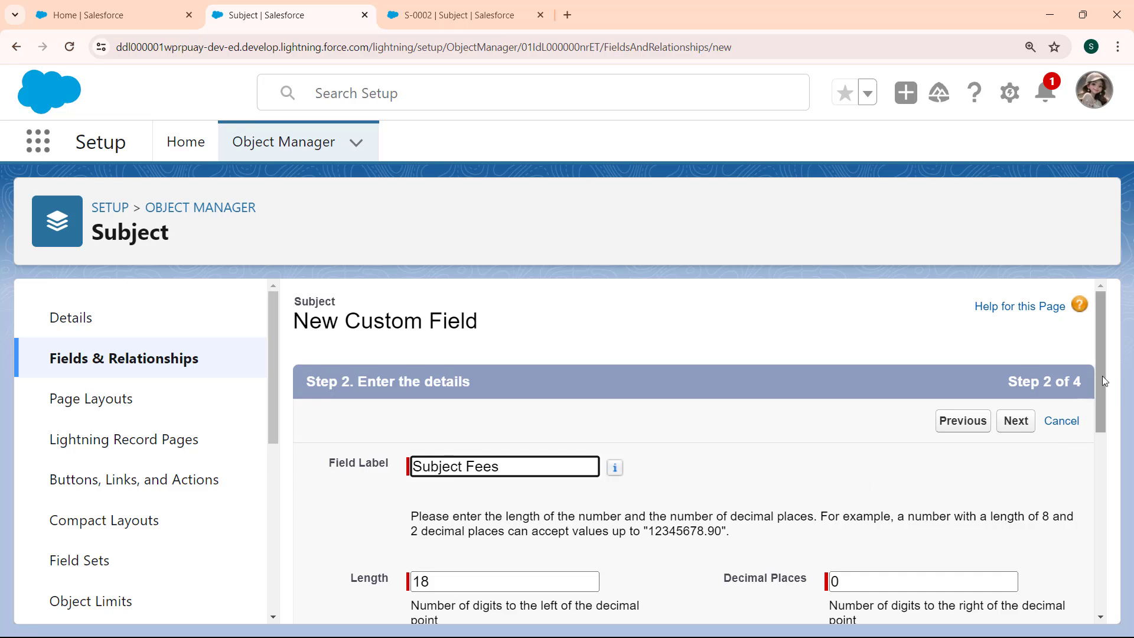
{"action": "left_click_drag", "start_coordinate": [1102, 379], "coordinate": [1100, 466]}
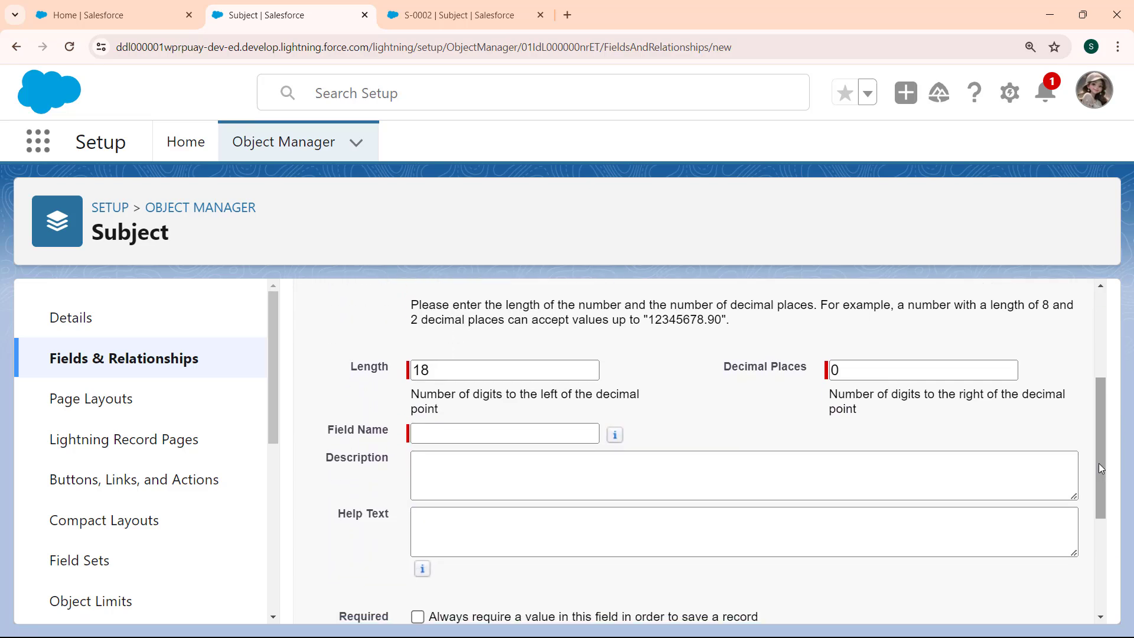
{"action": "left_click", "coordinate": [559, 433]}
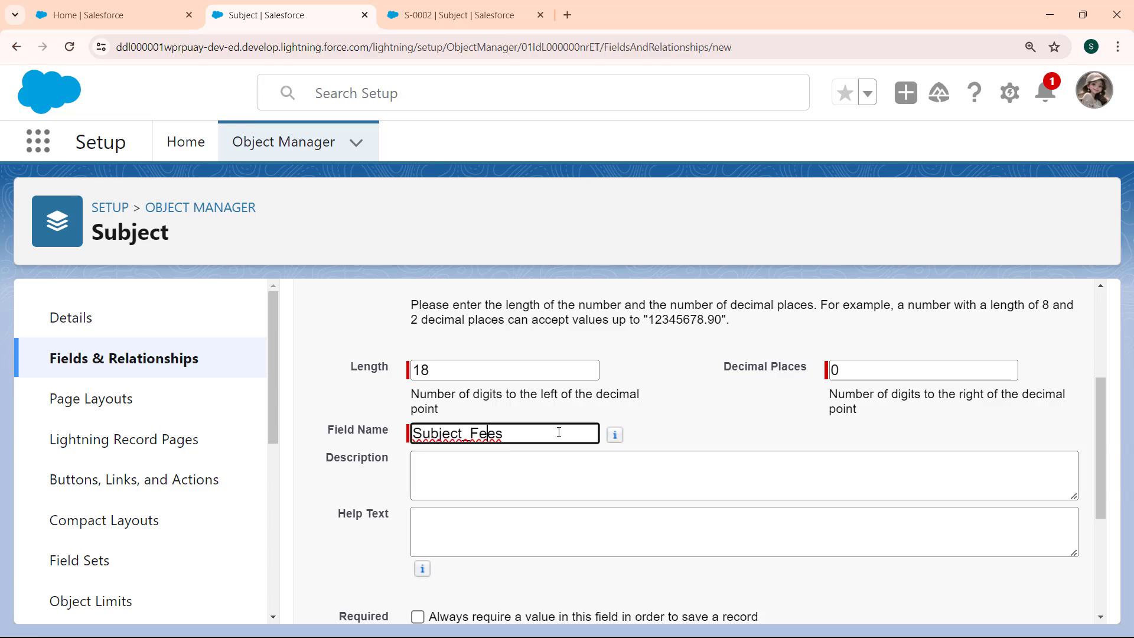
Enter the description "This Filed will contain the Subject fees", set the default value to 0.0 and continue to field-level security.
{"action": "left_click", "coordinate": [612, 466]}
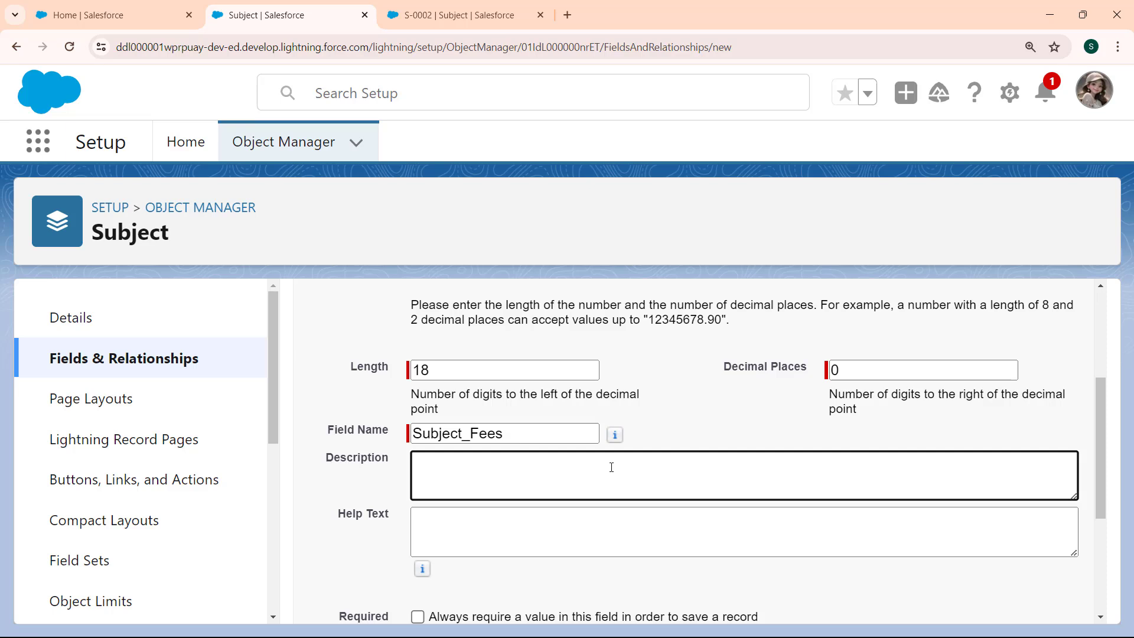
{"action": "type", "text": "This Filed will contain the "}
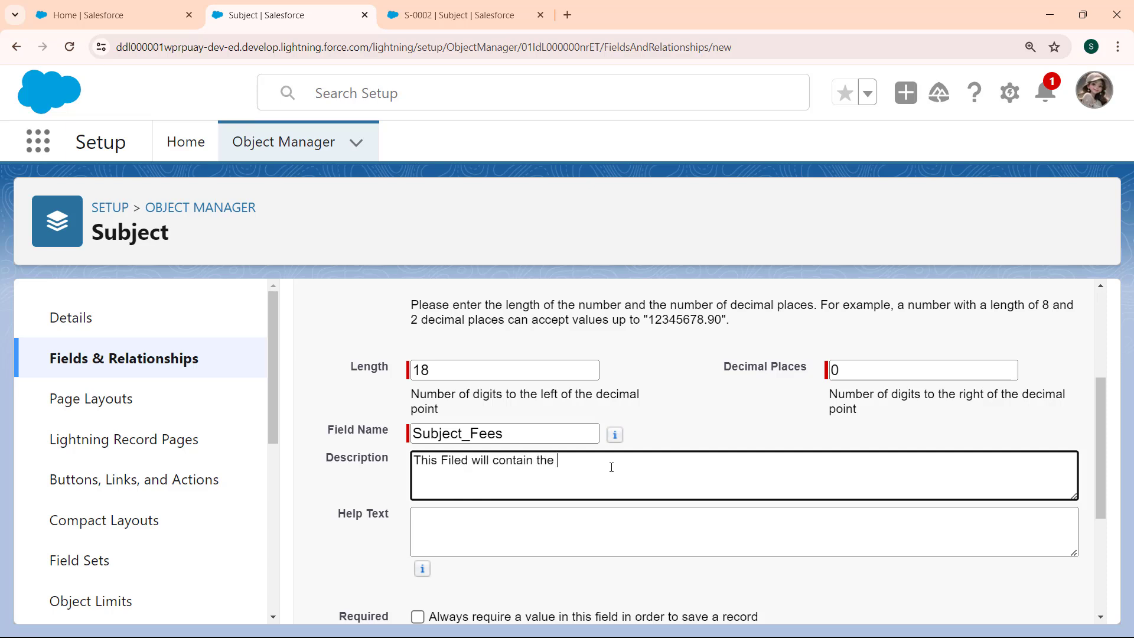
{"action": "type", "text": "Subject fees"}
{"action": "left_click_drag", "start_coordinate": [1094, 452], "coordinate": [1098, 526]}
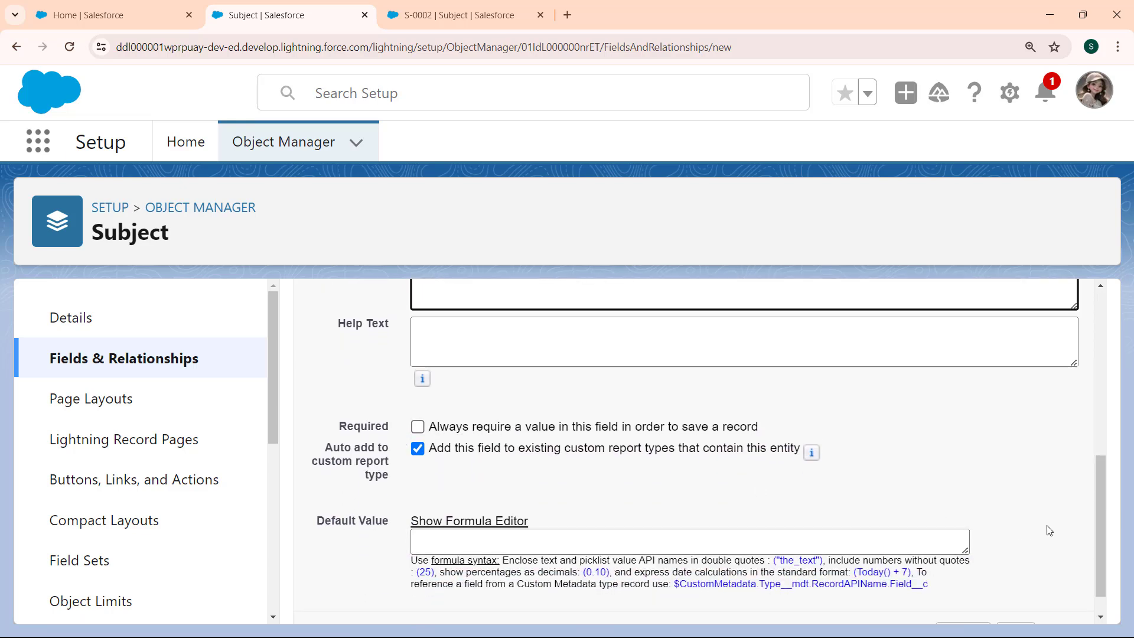
{"action": "left_click_drag", "start_coordinate": [1103, 518], "coordinate": [1093, 558]}
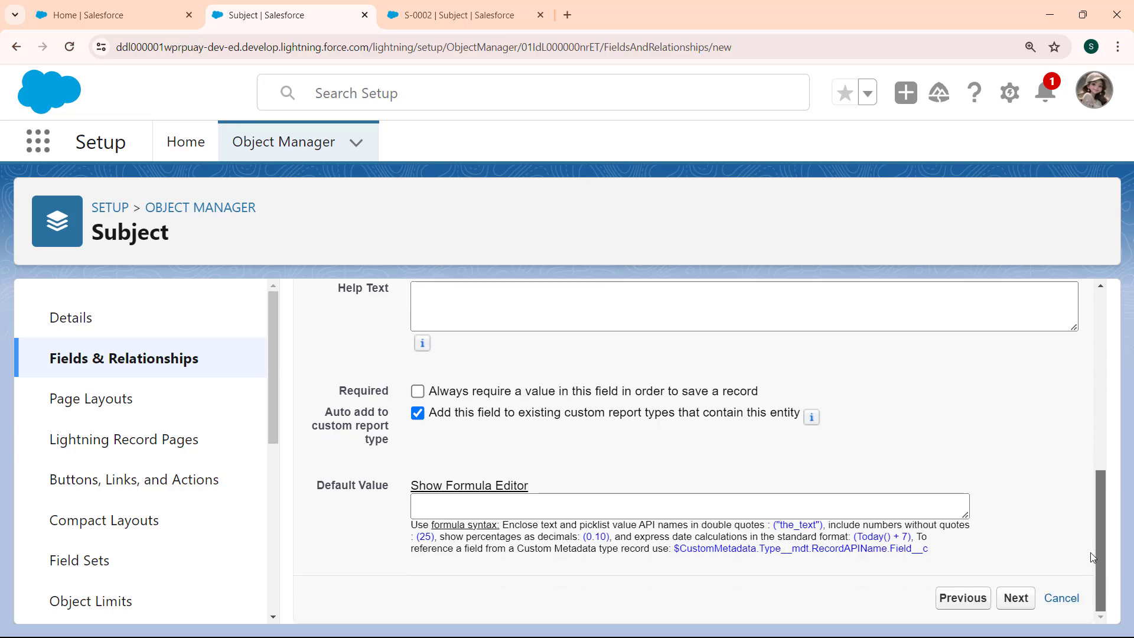
{"action": "left_click", "coordinate": [490, 509]}
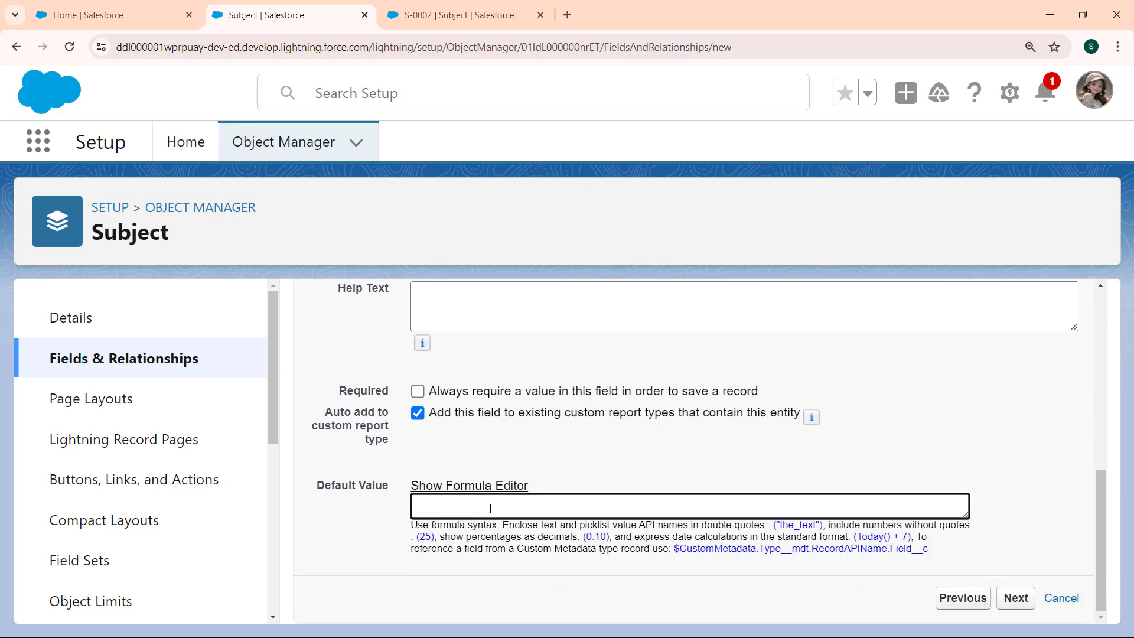
{"action": "type", "text": "0"}
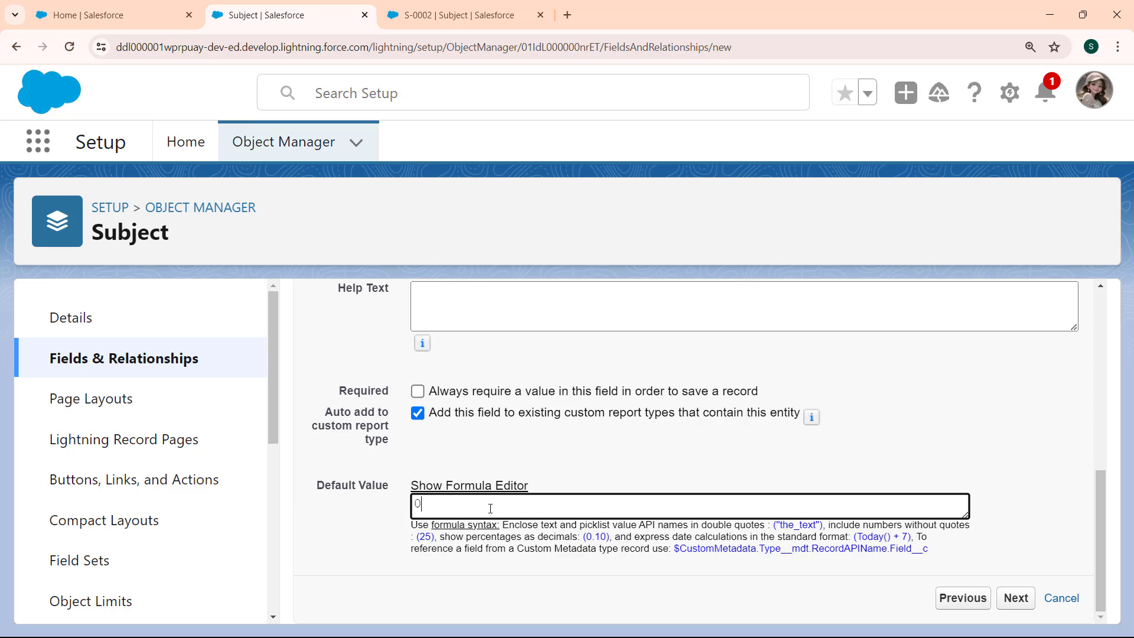
{"action": "type", "text": ".0"}
{"action": "left_click", "coordinate": [1017, 598]}
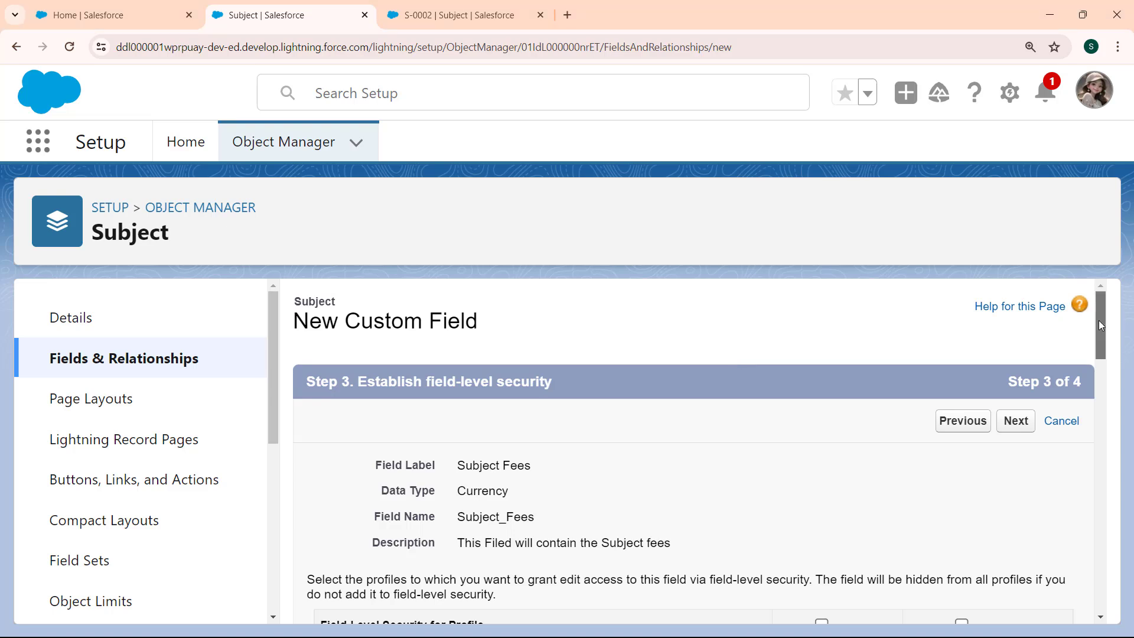
Make the Subject Fees field visible to all profiles and save it with the Subject Layout included.
{"action": "left_click_drag", "start_coordinate": [1099, 321], "coordinate": [1094, 364]}
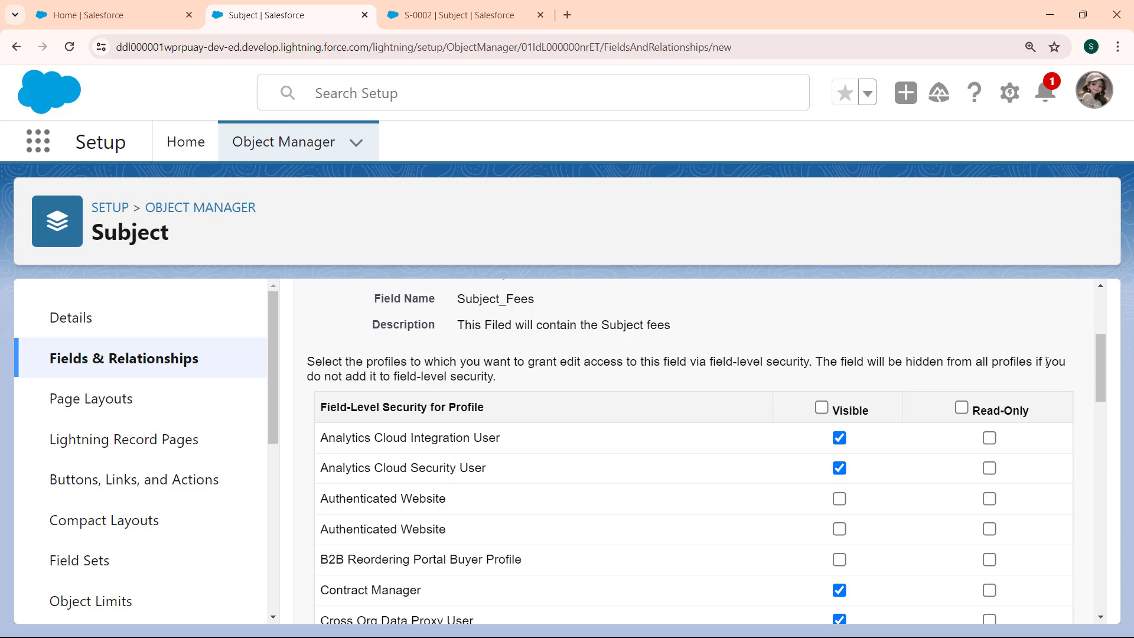
{"action": "left_click", "coordinate": [821, 408]}
{"action": "left_click", "coordinate": [1097, 300]}
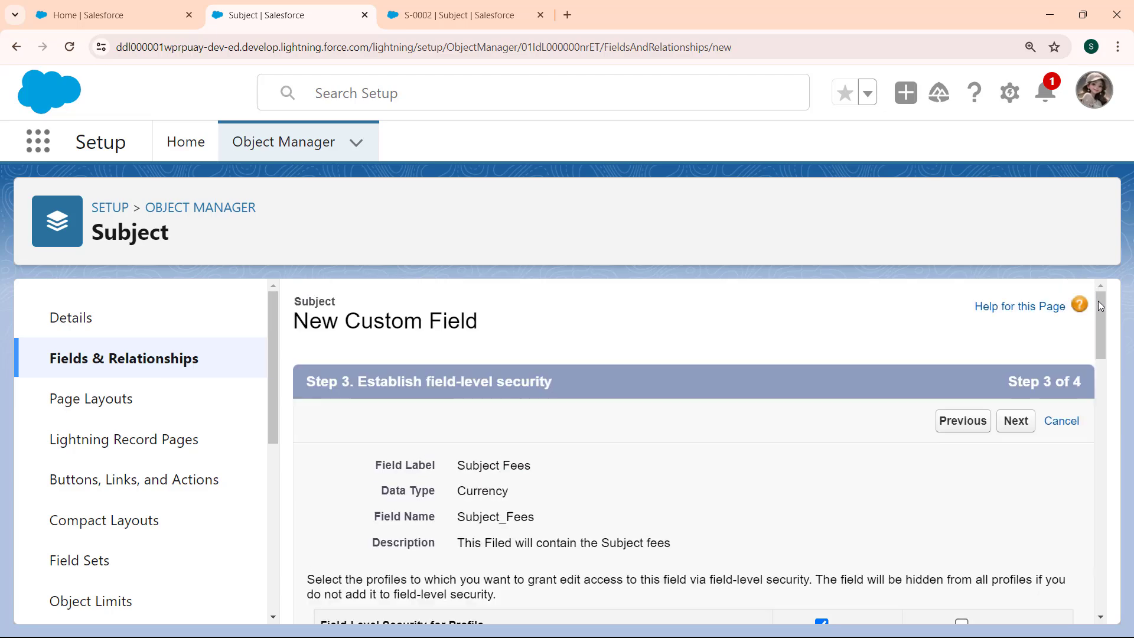
{"action": "left_click", "coordinate": [1024, 420]}
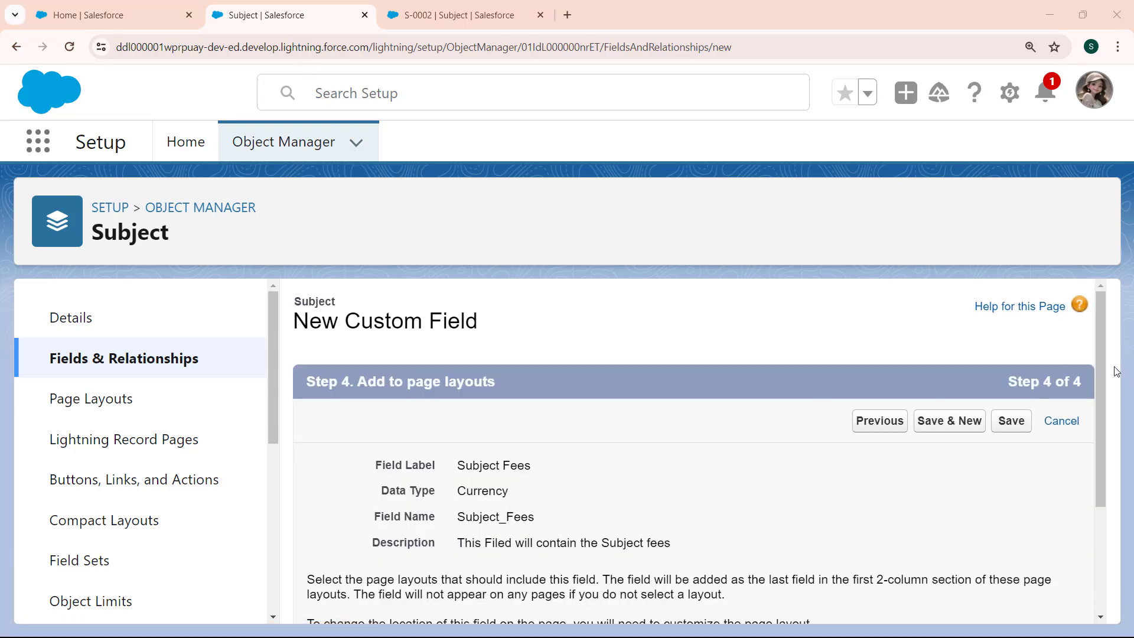
{"action": "left_click_drag", "start_coordinate": [1100, 359], "coordinate": [1100, 469]}
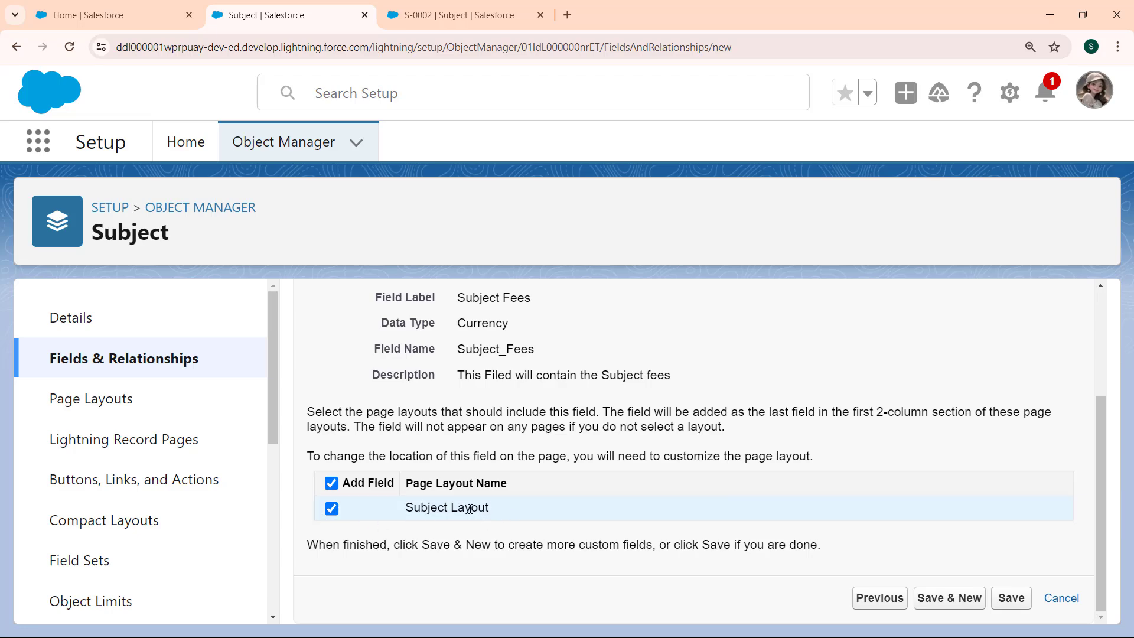
{"action": "left_click", "coordinate": [1011, 599]}
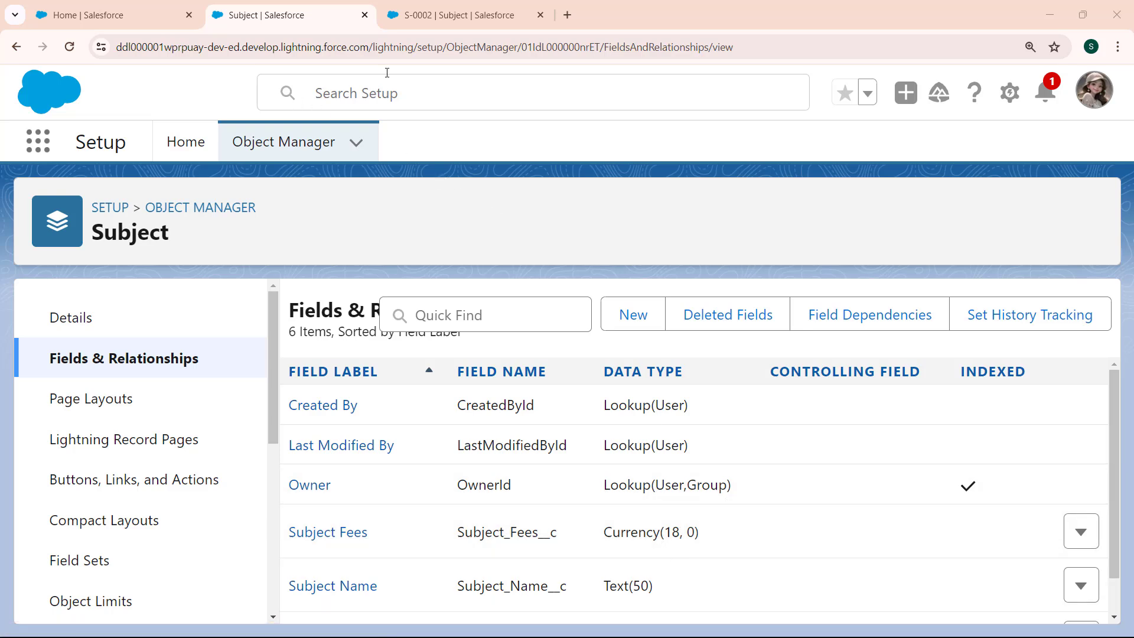
Start a new Subject record in the University app and reload its form to load the Subject Fees field.
{"action": "left_click", "coordinate": [458, 14]}
{"action": "left_click", "coordinate": [342, 141]}
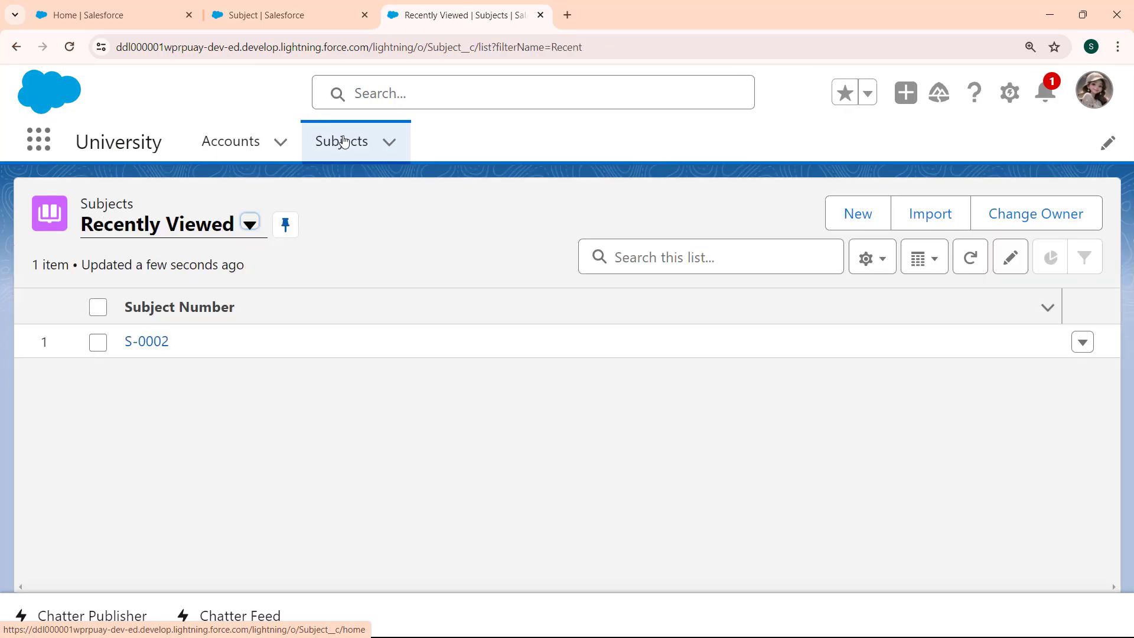
{"action": "left_click", "coordinate": [866, 222]}
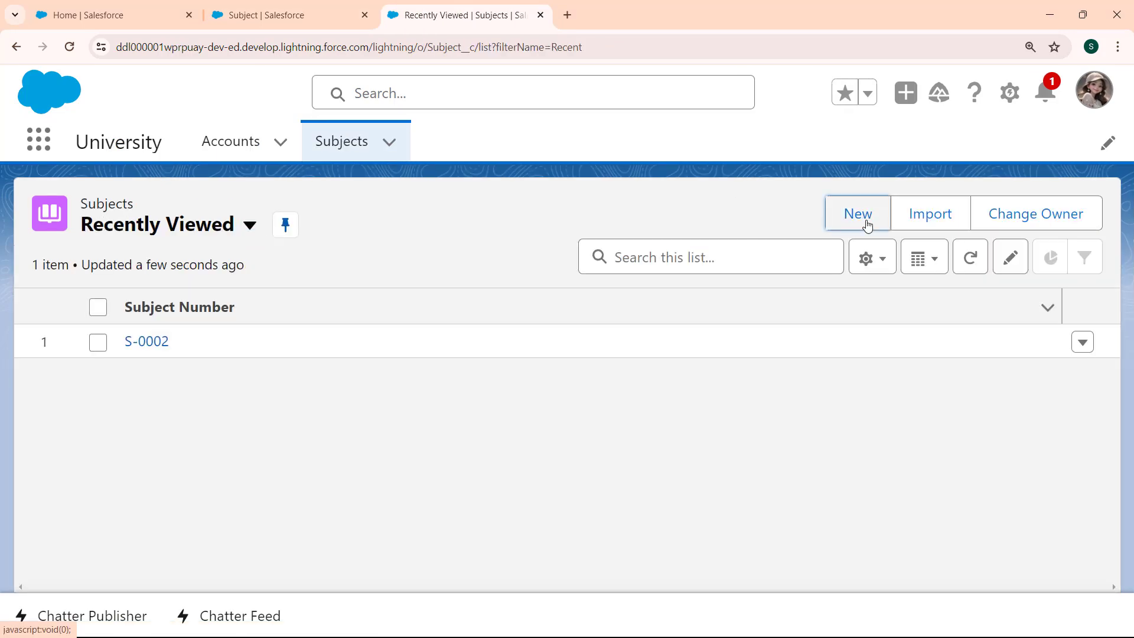
{"action": "key", "text": "shift+Tab"}
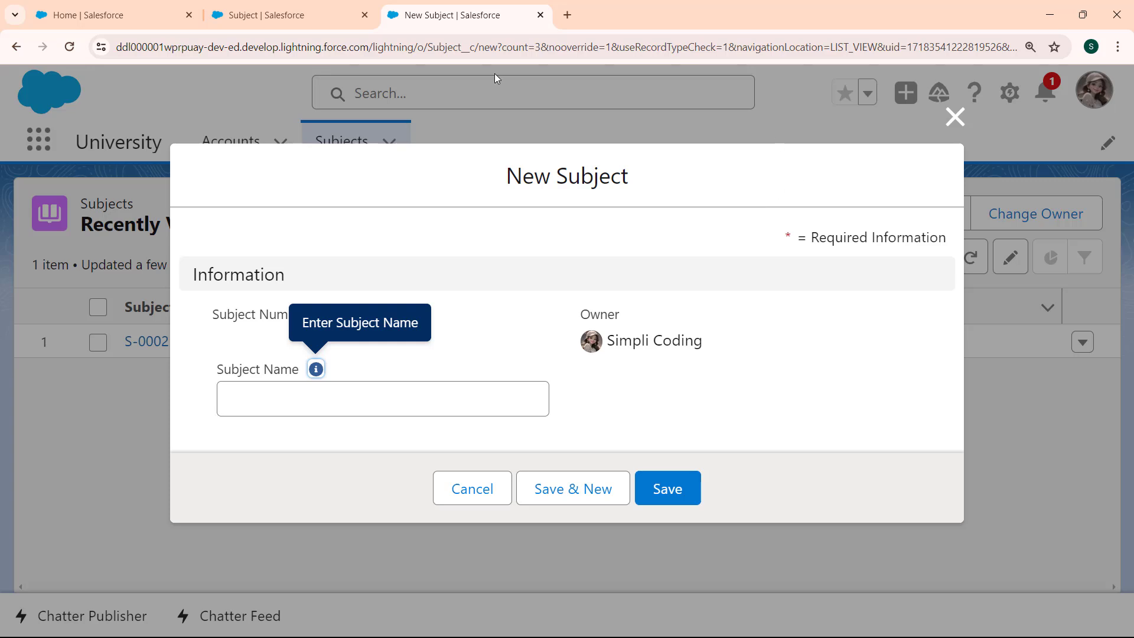
{"action": "key", "text": "F5"}
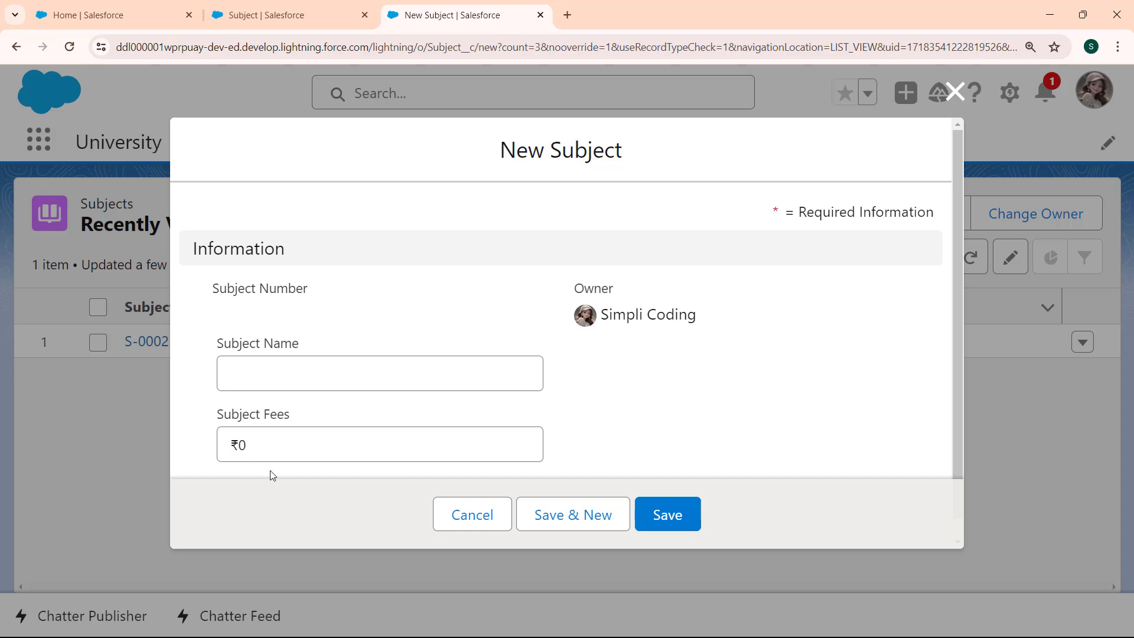
Set the new record's Subject Fees to 500 and its Subject Name to "Salesforce Lightning", and save the record.
{"action": "left_click", "coordinate": [341, 443]}
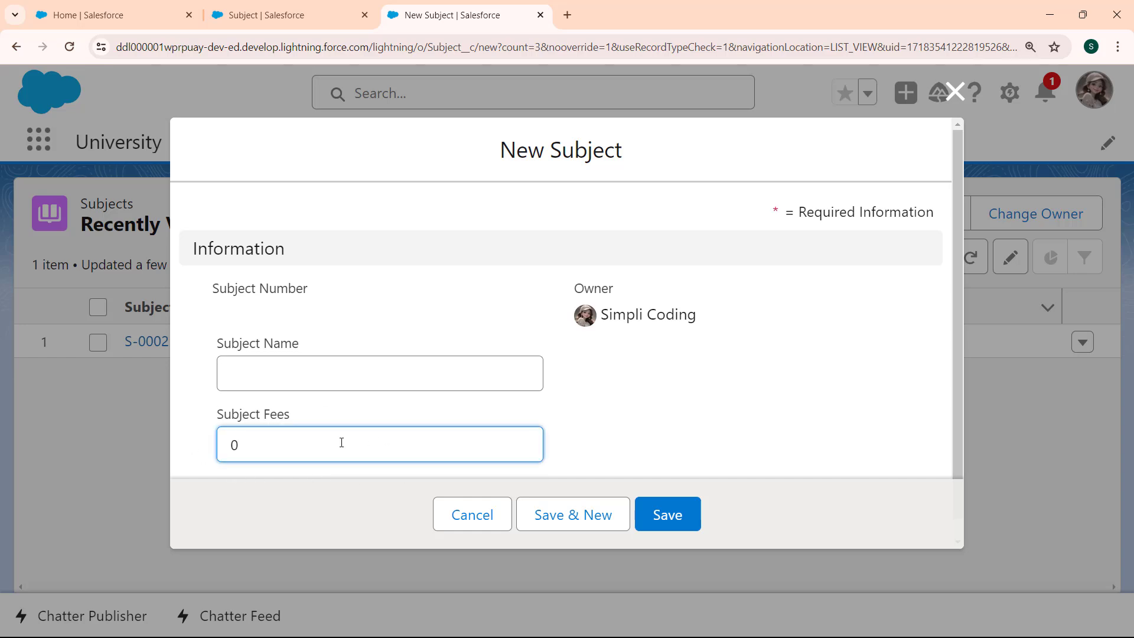
{"action": "key", "text": "BackSpace"}
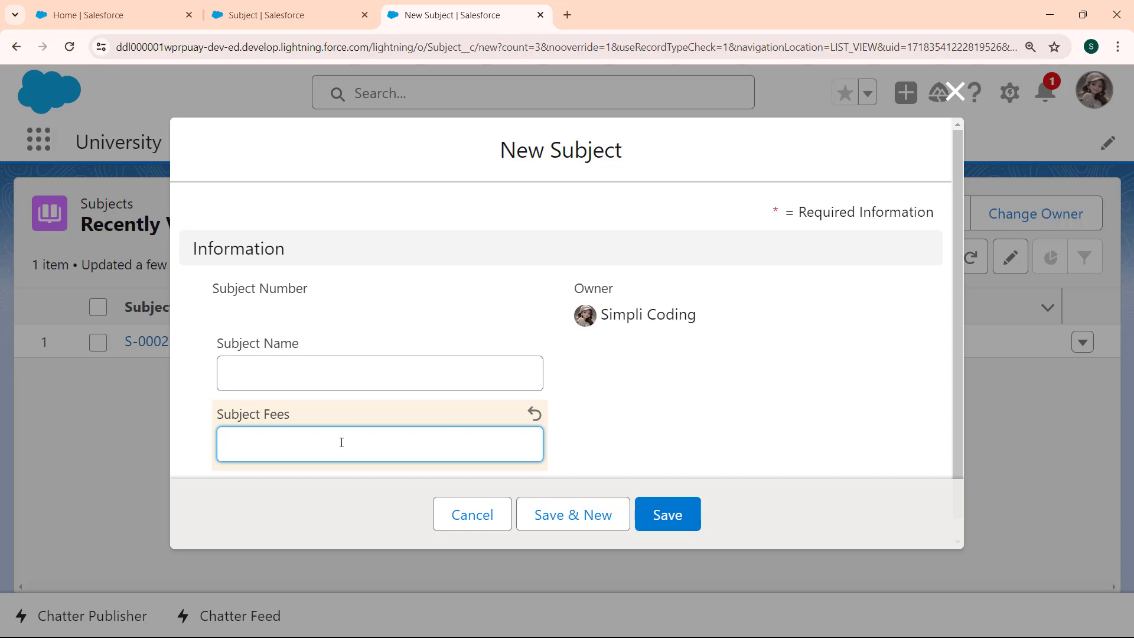
{"action": "type", "text": "500"}
{"action": "left_click", "coordinate": [332, 375]}
{"action": "type", "text": "Salesfor"}
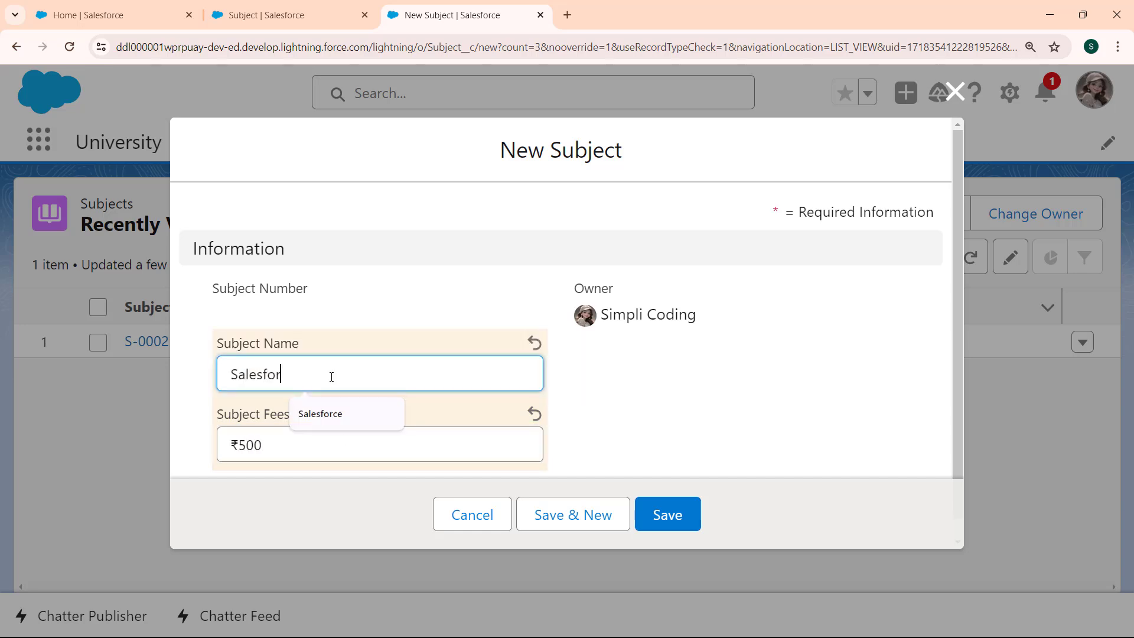
{"action": "type", "text": "ce Lightning"}
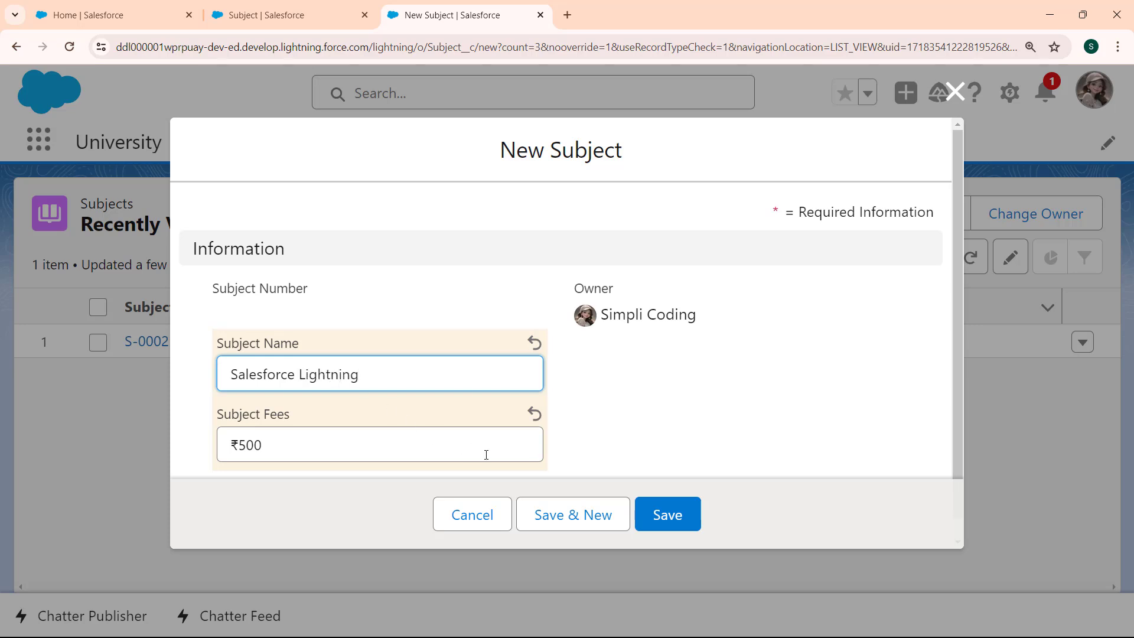
{"action": "key", "text": "Return"}
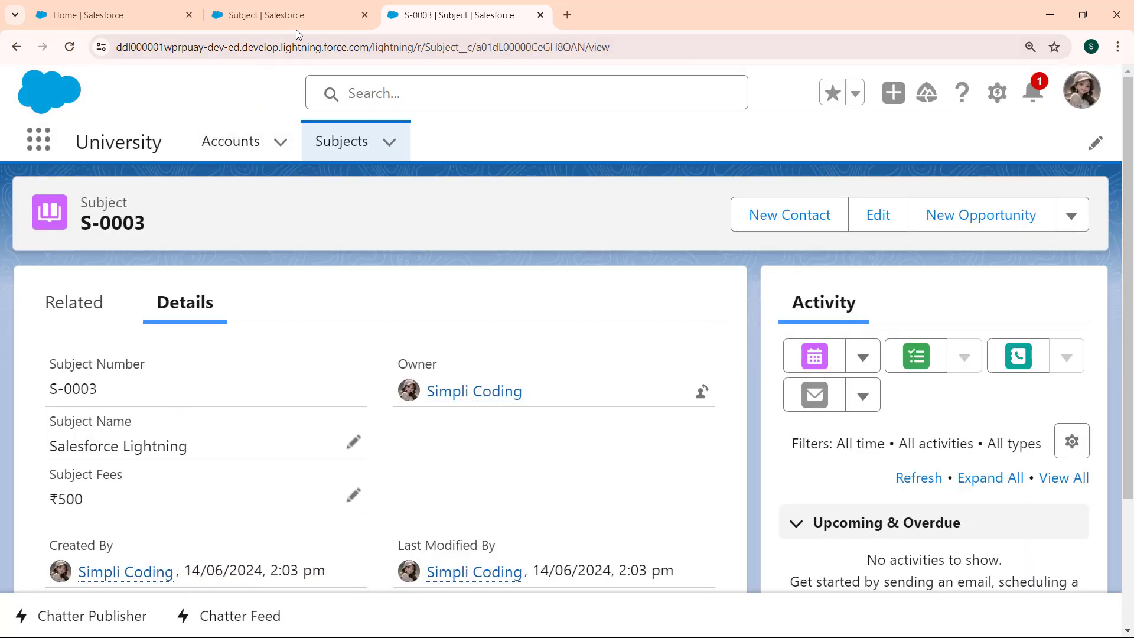